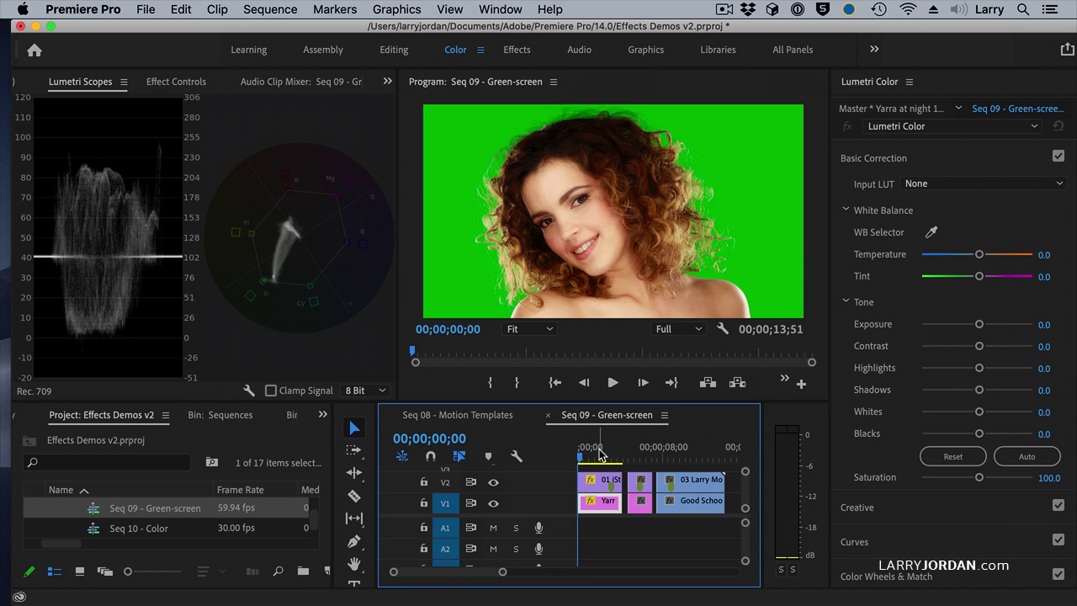
- Move the playhead to 00;00;03;09 and select the green-screen clip 01 iStock Web.mov on V2
{"action": "left_click_drag", "start_coordinate": [593, 461], "coordinate": [614, 460]}
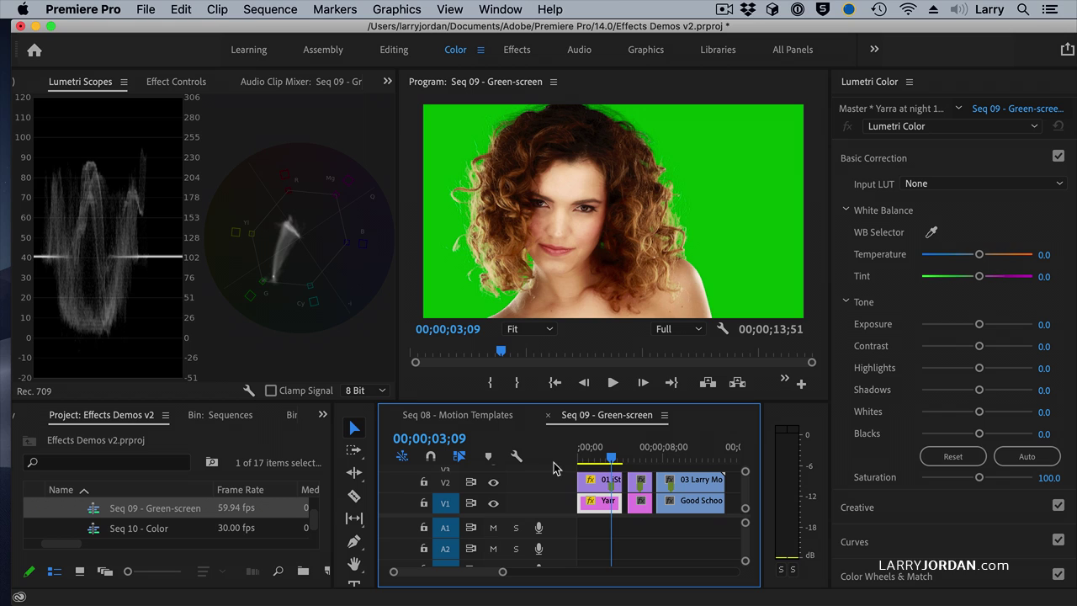
{"action": "left_click", "coordinate": [599, 479]}
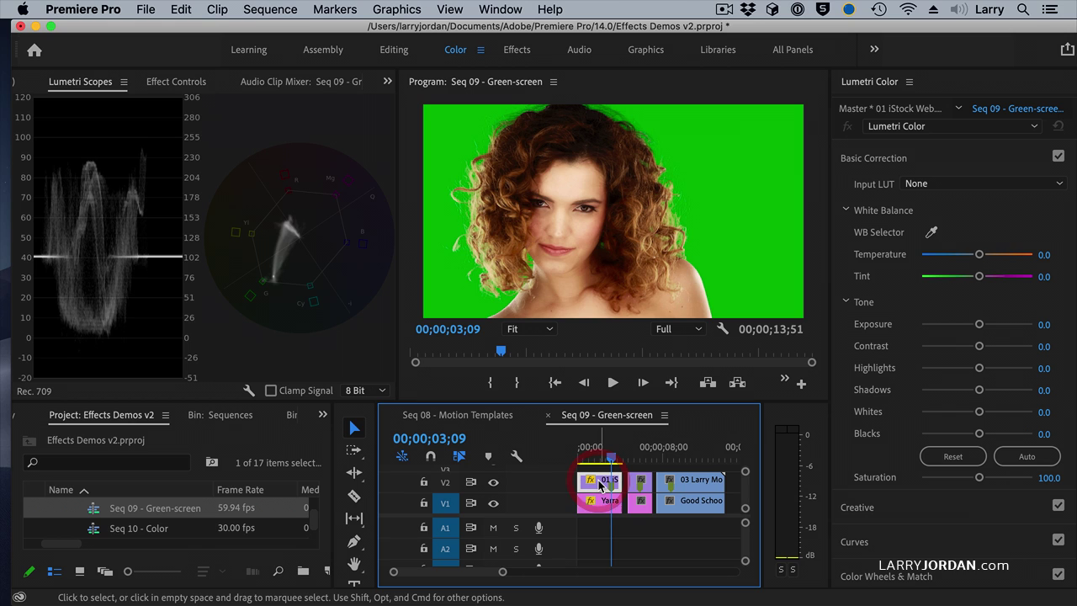
{"action": "left_click", "coordinate": [120, 462]}
{"action": "type", "text": "ultra"}
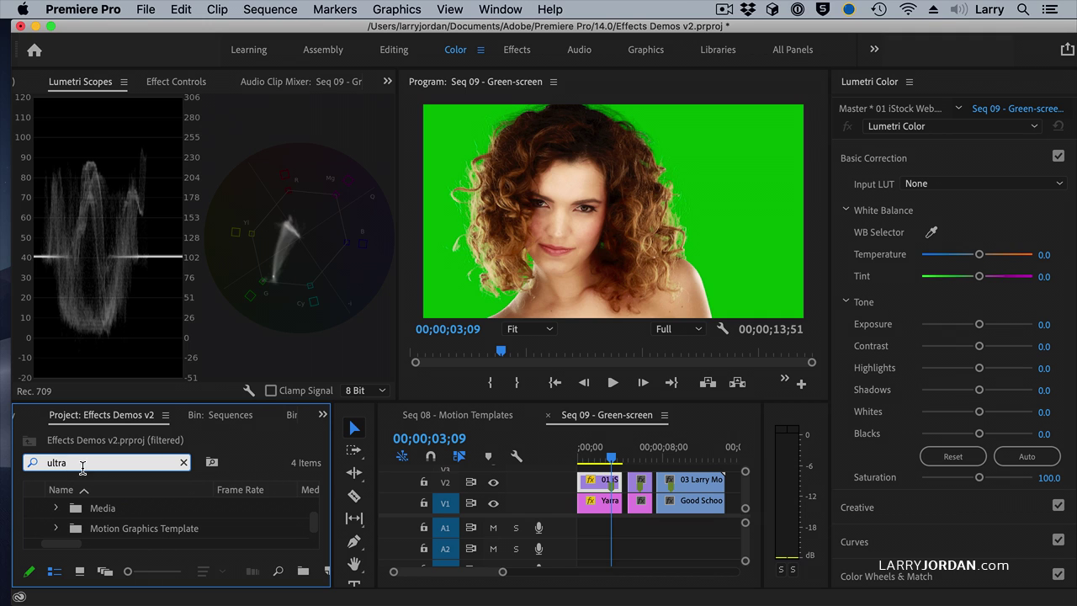
{"action": "key", "text": "super+a"}
{"action": "key", "text": "BackSpace"}
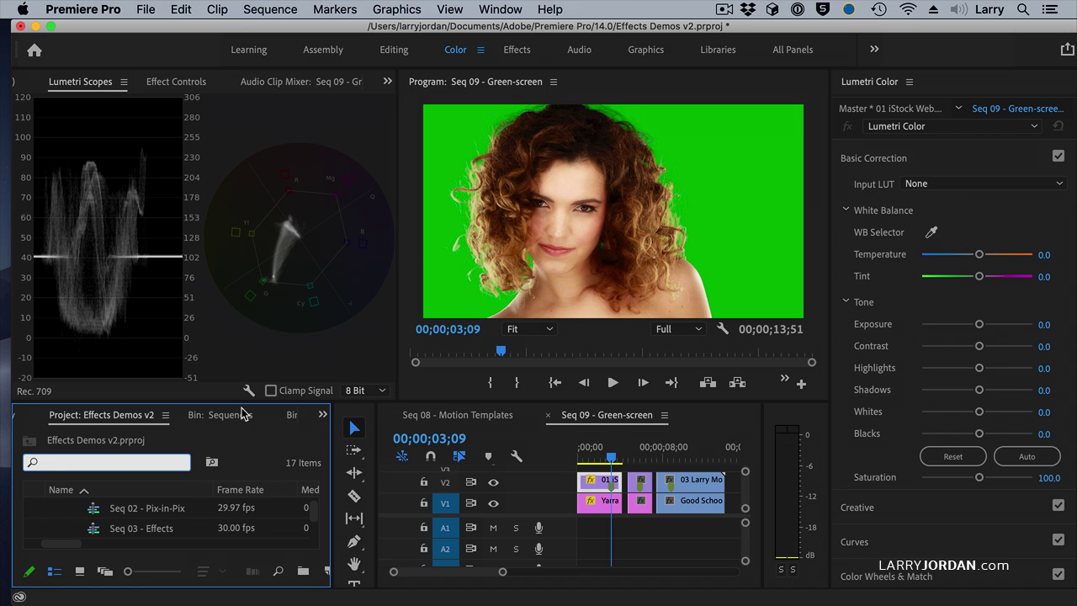
- Search the effects for "ultra" and apply Ultra Key to the 01 iStock Web.mov clip on V2
{"action": "left_click", "coordinate": [322, 414]}
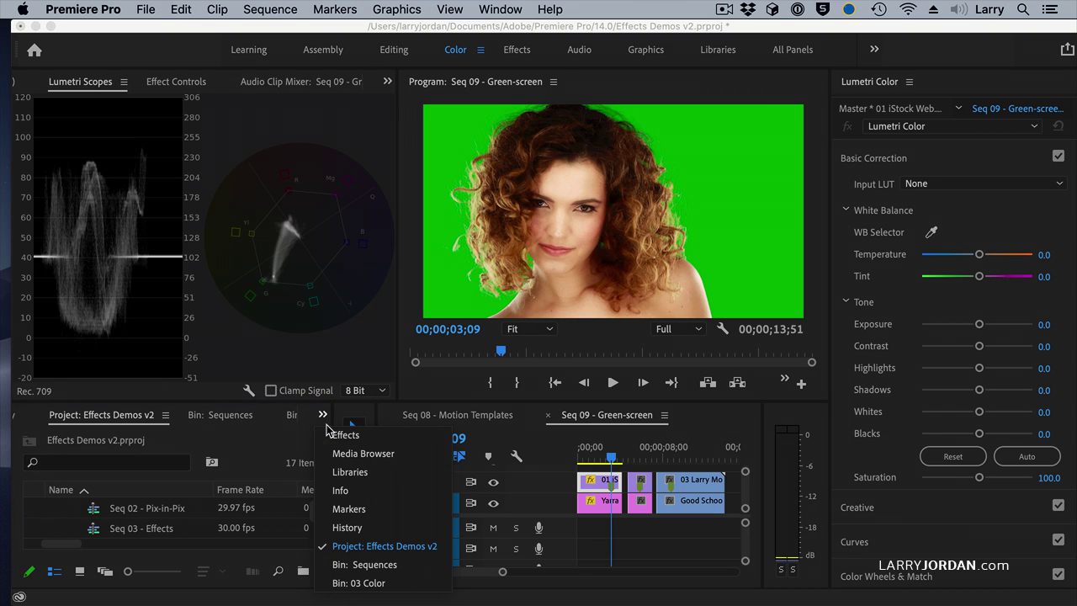
{"action": "left_click", "coordinate": [345, 434]}
{"action": "left_click", "coordinate": [93, 435]}
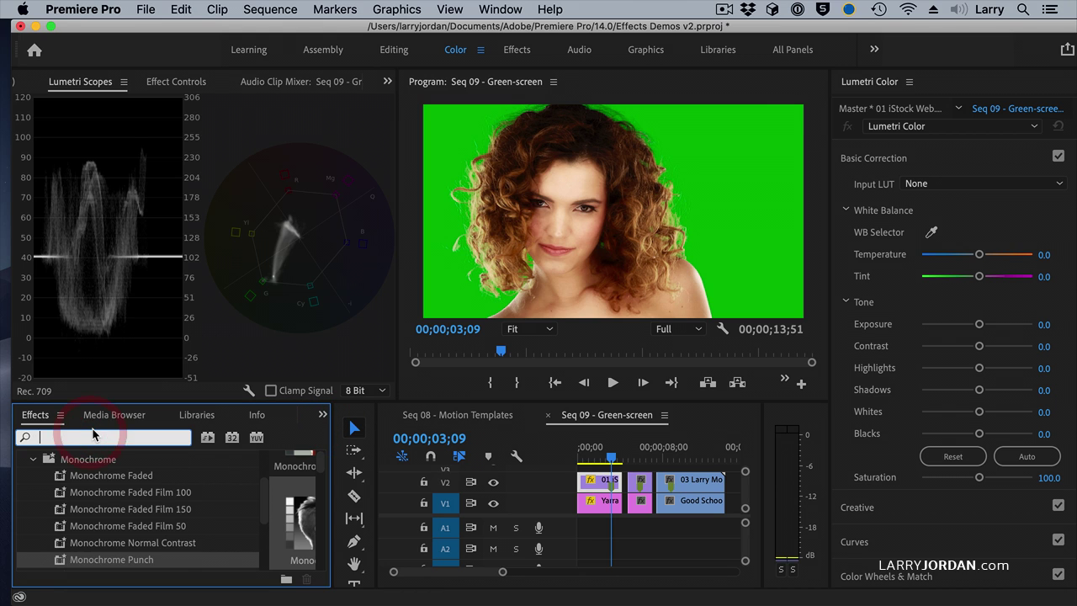
{"action": "type", "text": "ut"}
{"action": "type", "text": "ltra"}
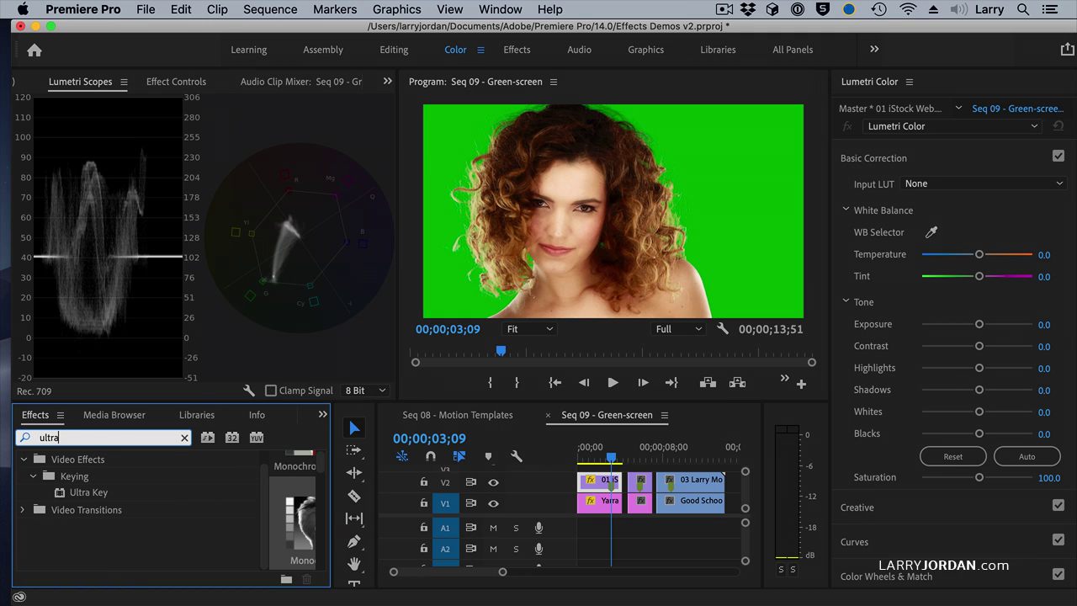
{"action": "left_click", "coordinate": [71, 494]}
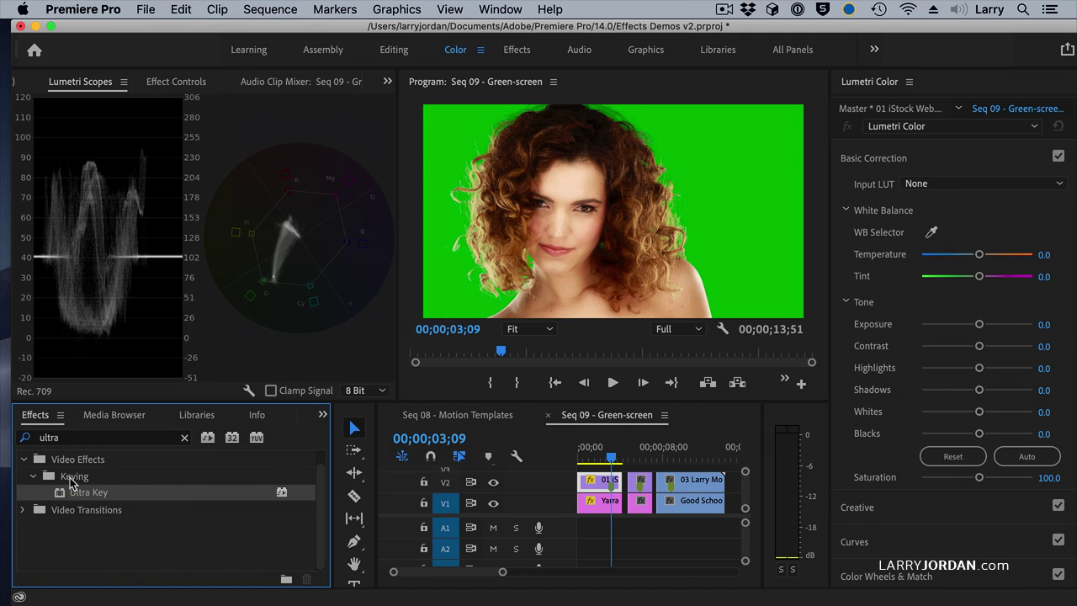
{"action": "left_click_drag", "start_coordinate": [63, 498], "coordinate": [593, 484]}
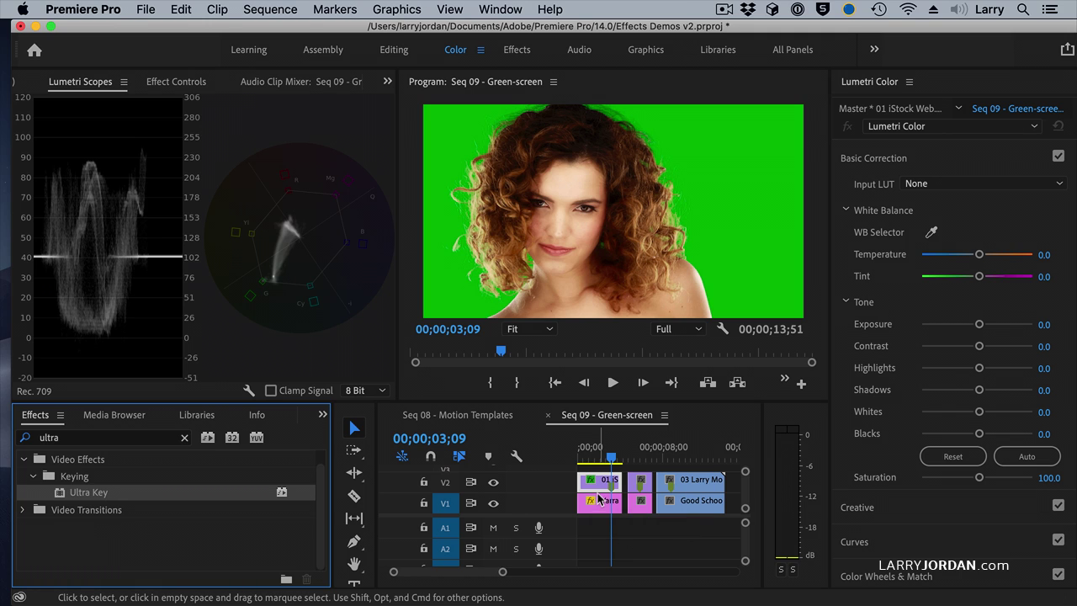
- Switch to the Editing workspace and sample the green backdrop beside the woman's hair as the Ultra Key key color
{"action": "left_click", "coordinate": [602, 490]}
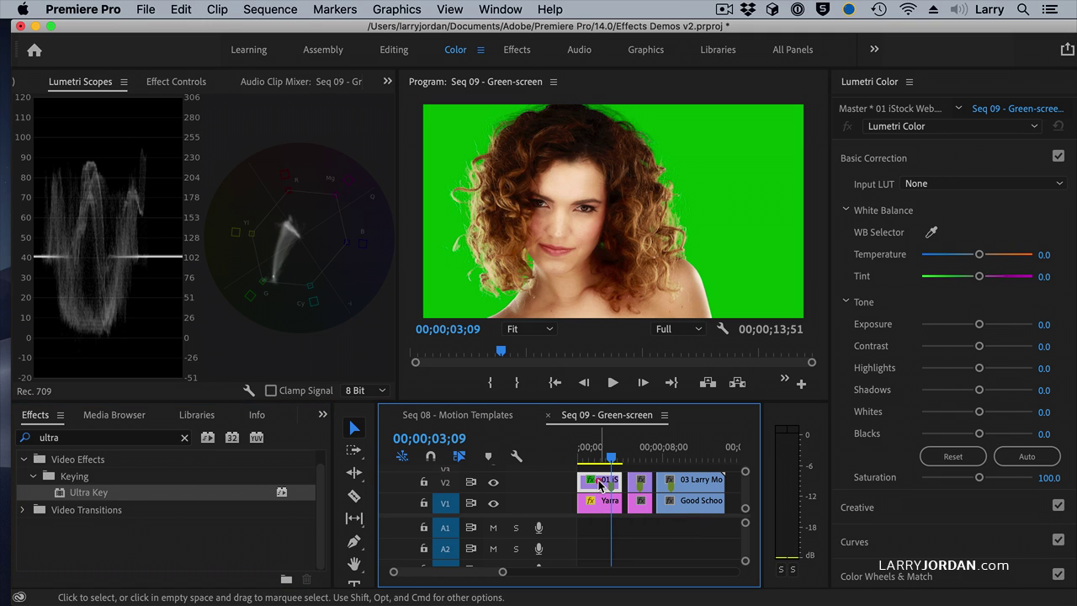
{"action": "left_click", "coordinate": [395, 49]}
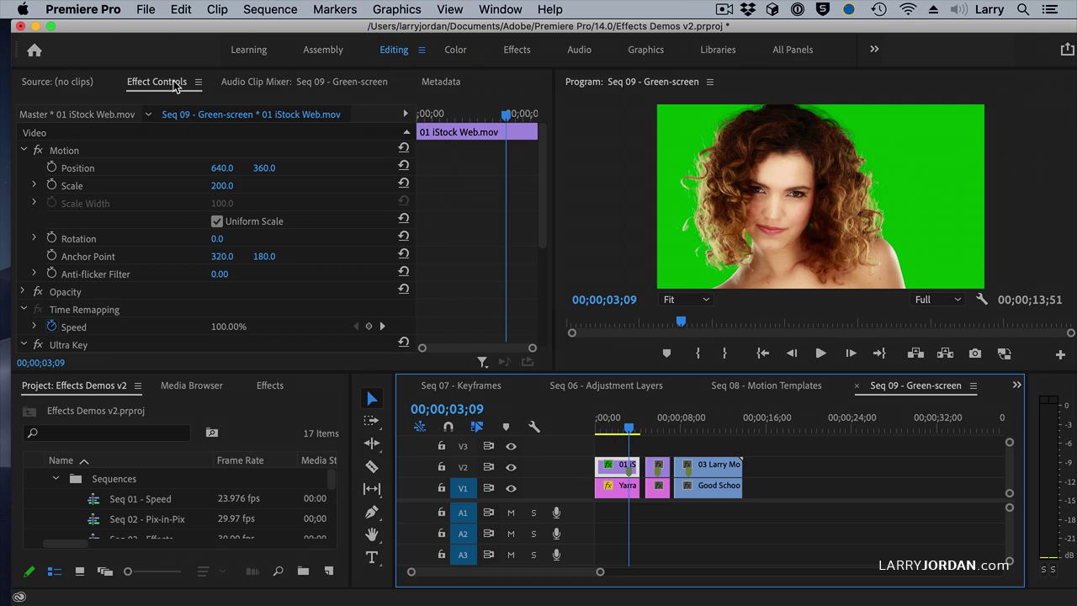
{"action": "scroll", "coordinate": [130, 210], "scroll_direction": "down", "scroll_amount": 3}
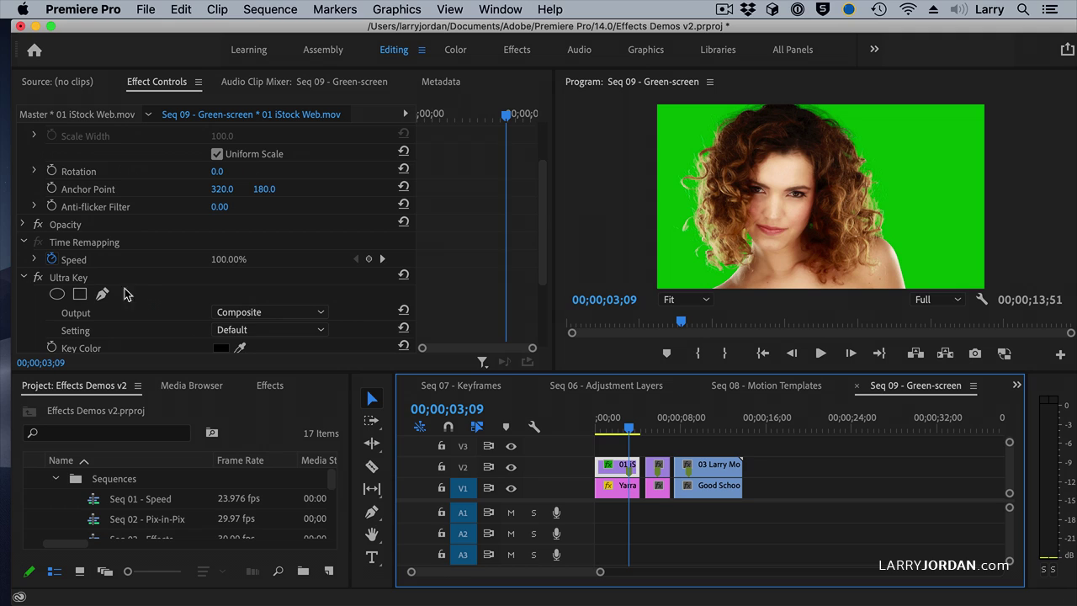
{"action": "scroll", "coordinate": [143, 292], "scroll_direction": "down", "scroll_amount": 4}
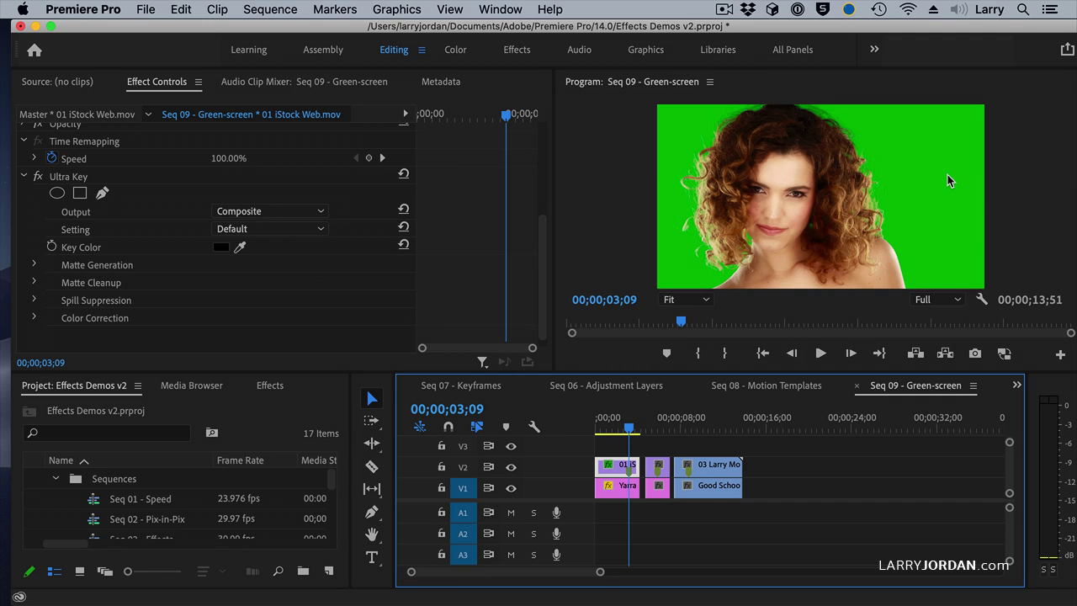
{"action": "left_click", "coordinate": [240, 247]}
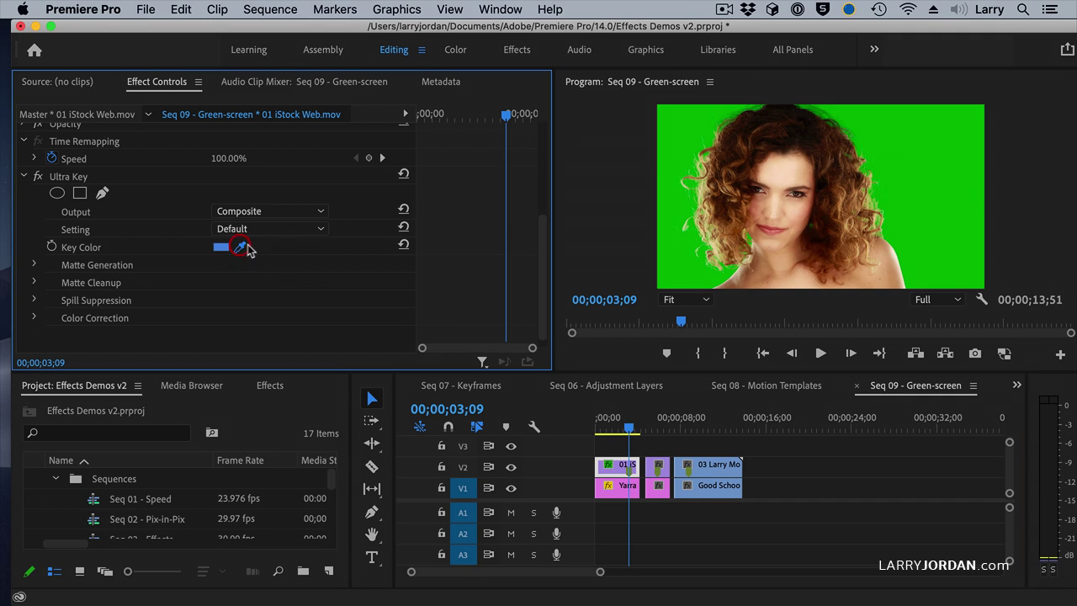
{"action": "left_click", "coordinate": [899, 198]}
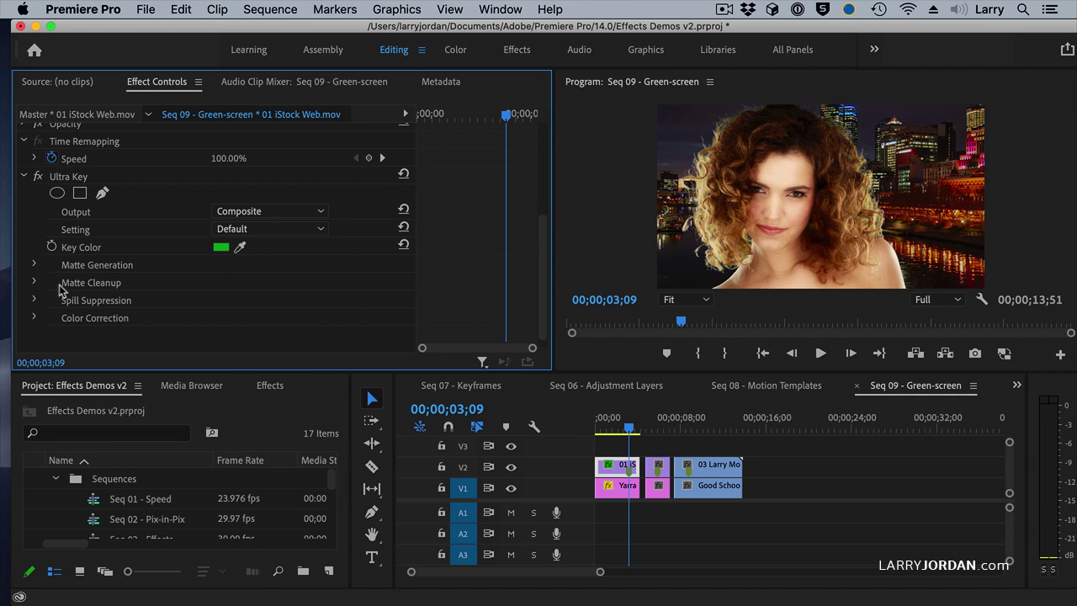
- Set the Ultra Key's Spill Suppression Range to 58.9
{"action": "left_click", "coordinate": [34, 300]}
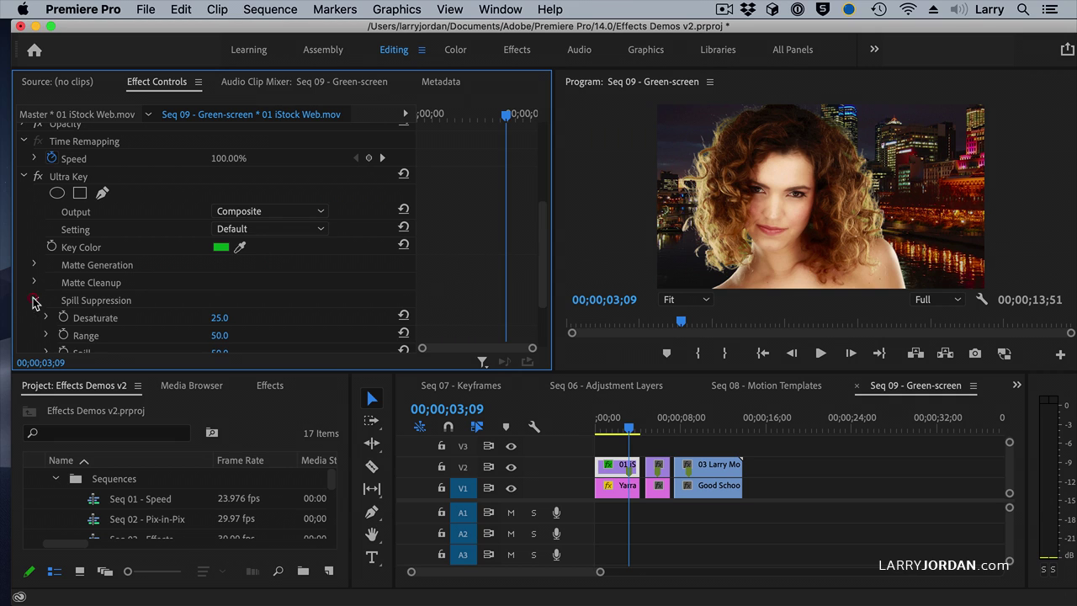
{"action": "left_click_drag", "start_coordinate": [543, 259], "coordinate": [545, 296]}
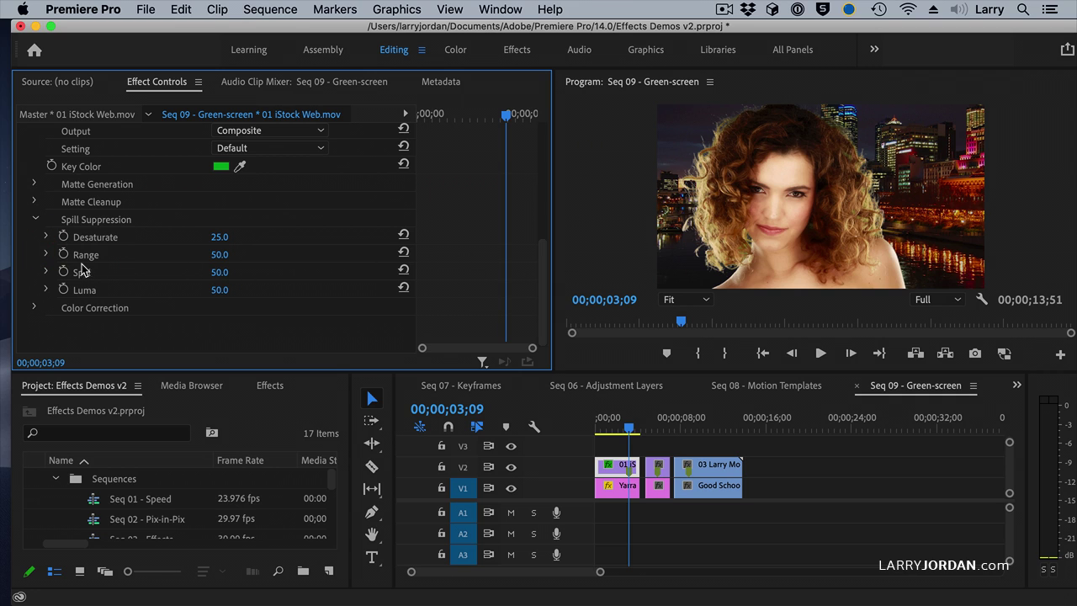
{"action": "left_click", "coordinate": [45, 255]}
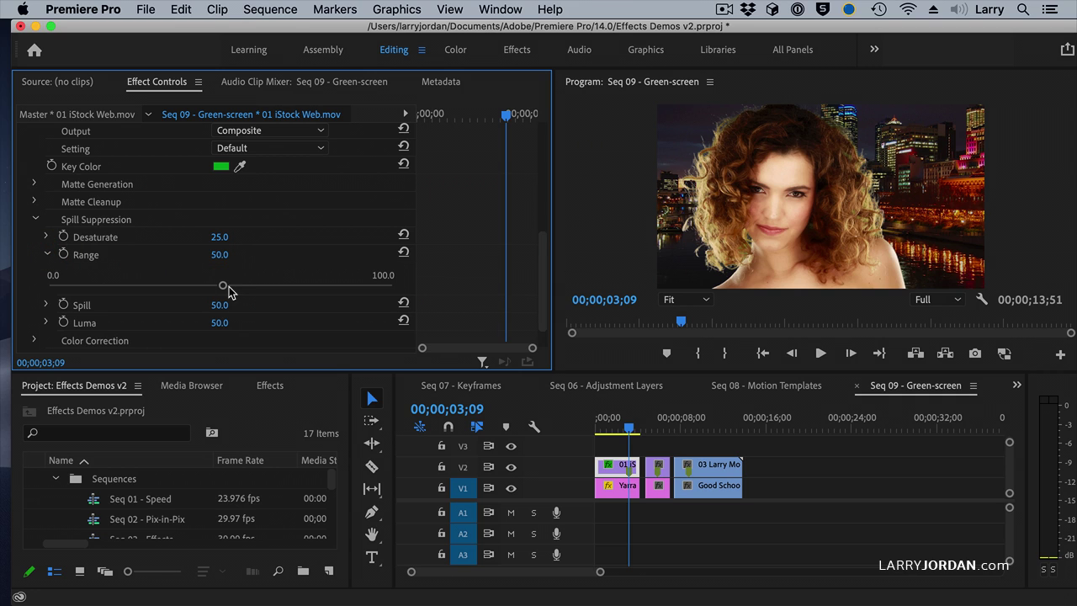
{"action": "left_click_drag", "start_coordinate": [224, 286], "coordinate": [383, 286]}
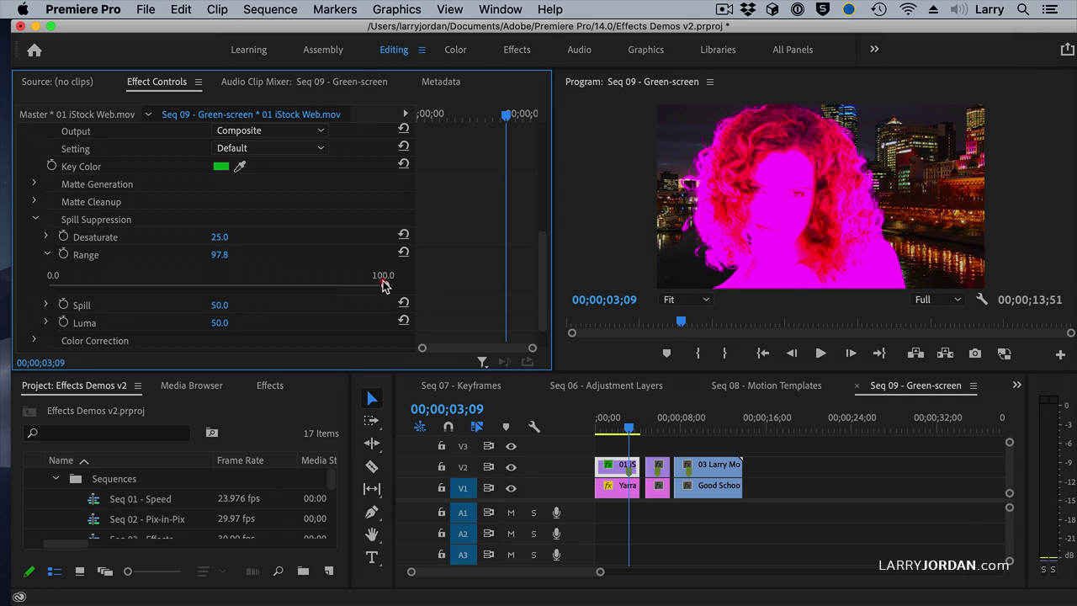
{"action": "left_click_drag", "start_coordinate": [383, 286], "coordinate": [251, 287]}
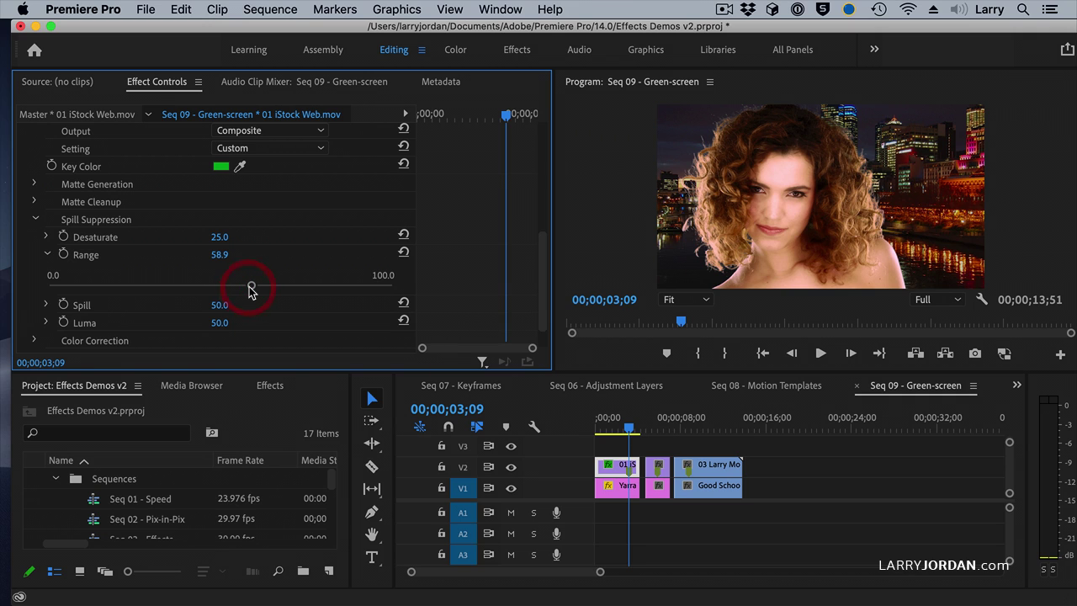
- Play the sequence from the start to review the keyed woman over the night city
{"action": "left_click_drag", "start_coordinate": [639, 429], "coordinate": [564, 437]}
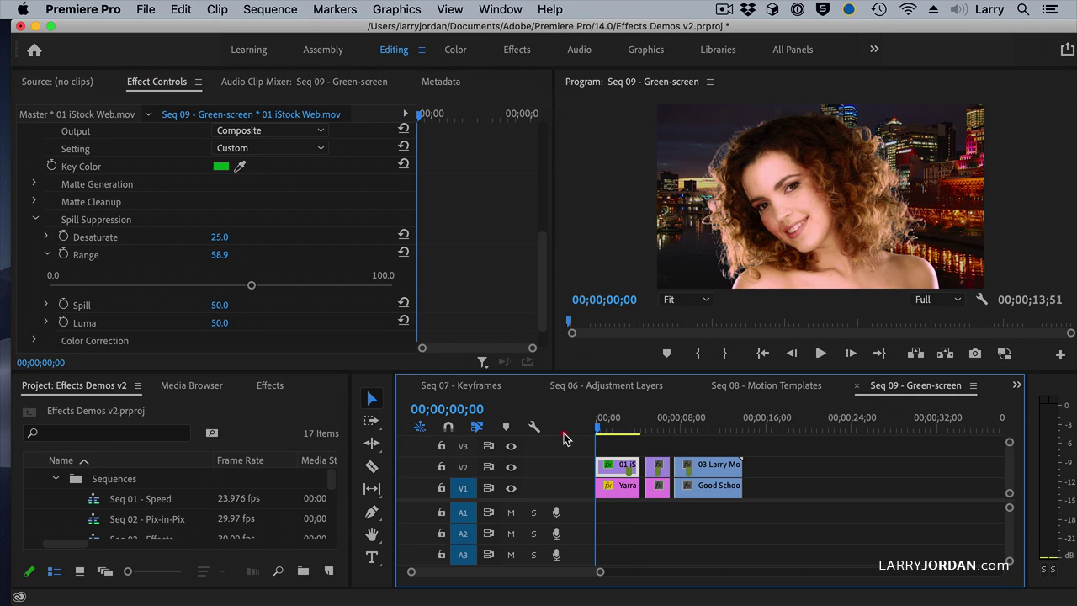
{"action": "key", "text": "space"}
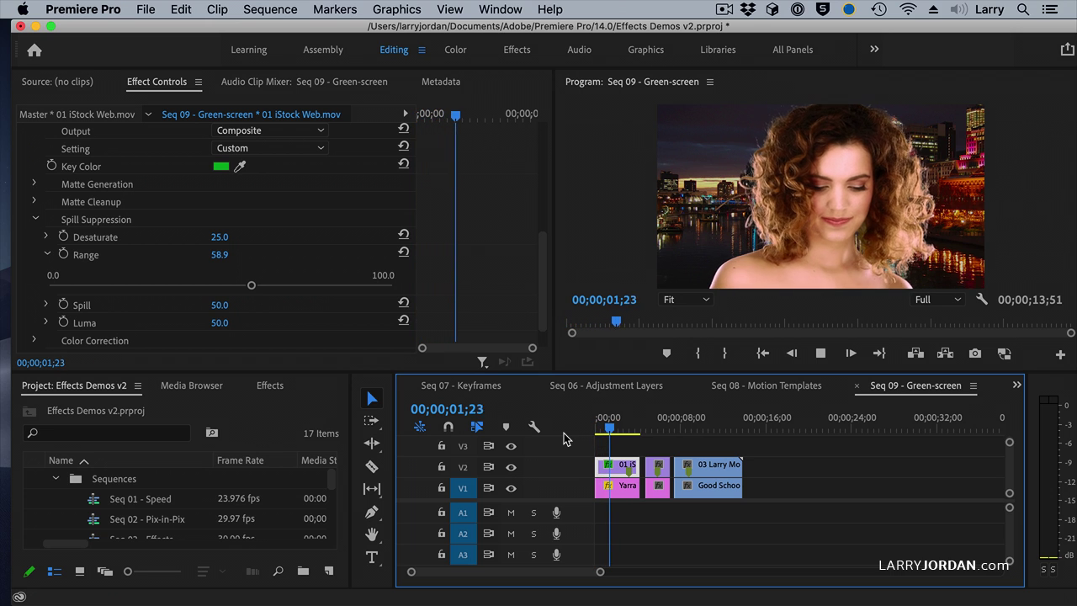
{"action": "key", "text": "space"}
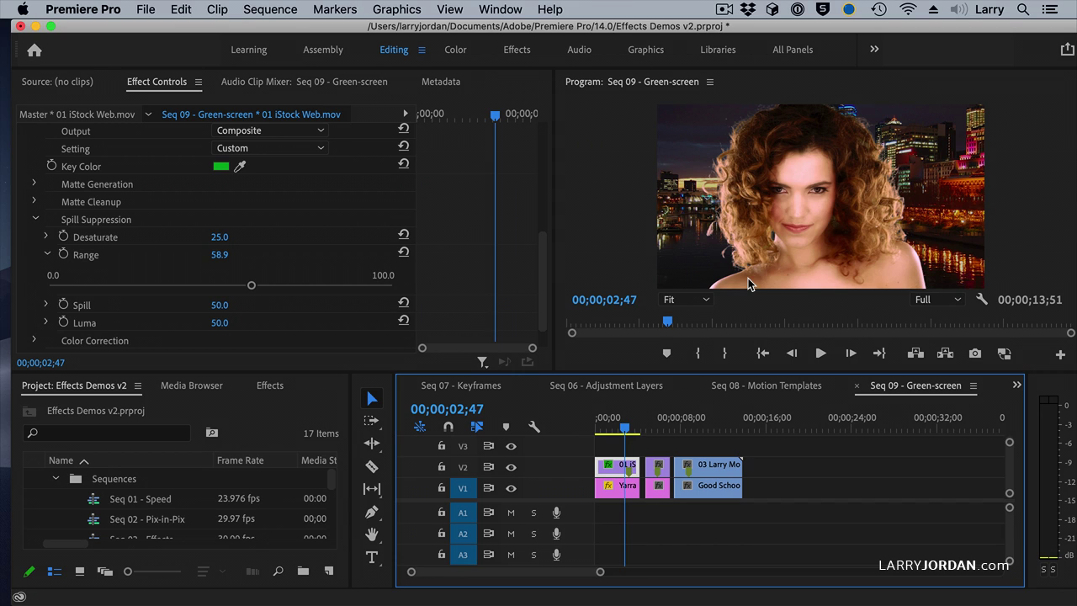
- Search the effects for "blur" and apply Gaussian Blur to the Yarra at night background clip on V1
{"action": "left_click", "coordinate": [622, 488]}
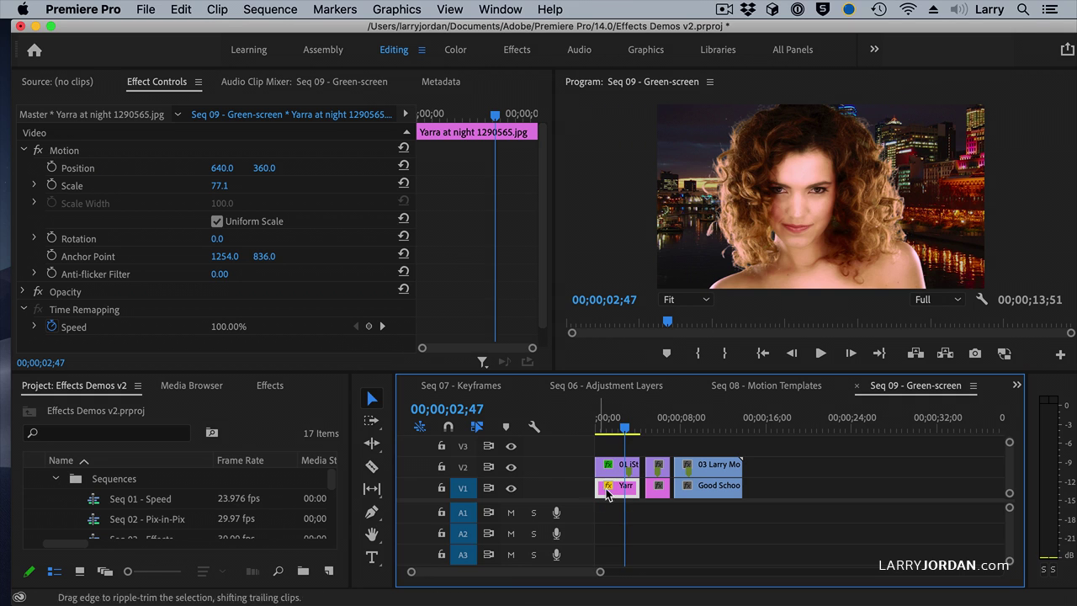
{"action": "left_click", "coordinate": [270, 385]}
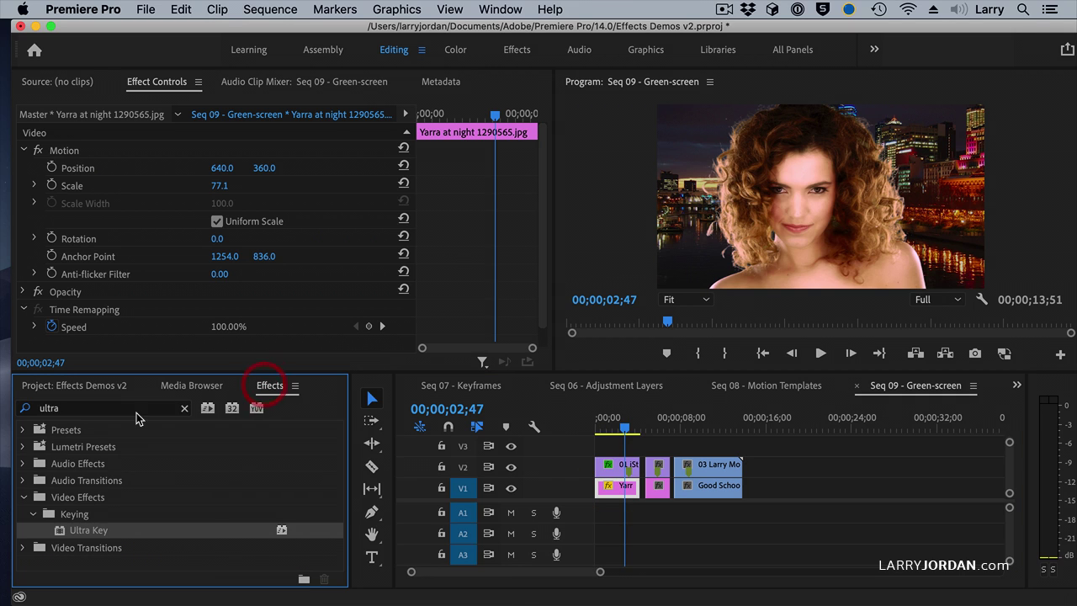
{"action": "left_click", "coordinate": [114, 409]}
{"action": "type", "text": "blur"}
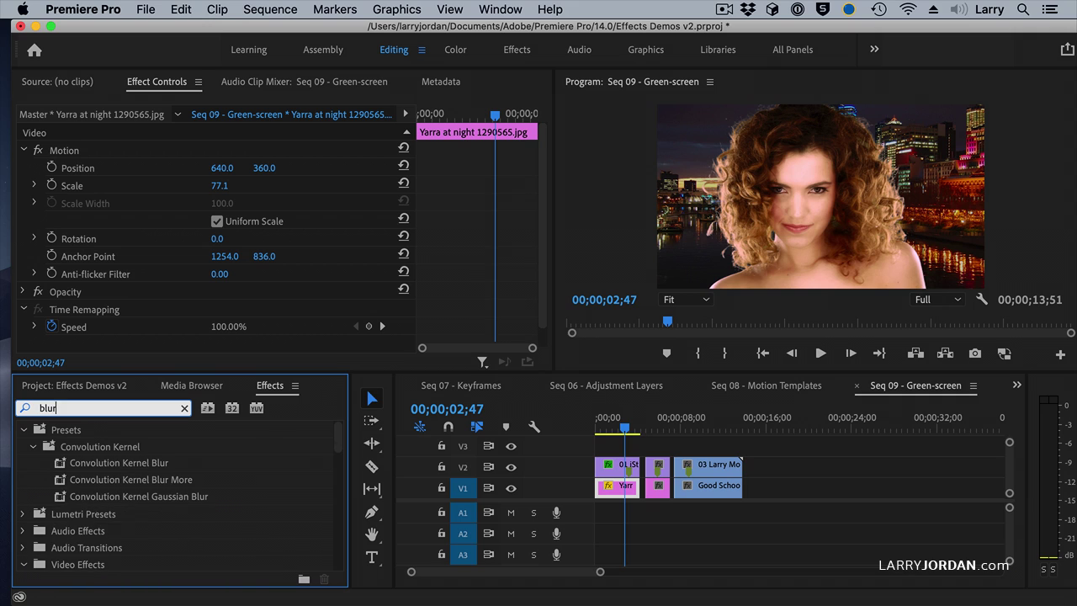
{"action": "scroll", "coordinate": [70, 510], "scroll_direction": "down", "scroll_amount": 2}
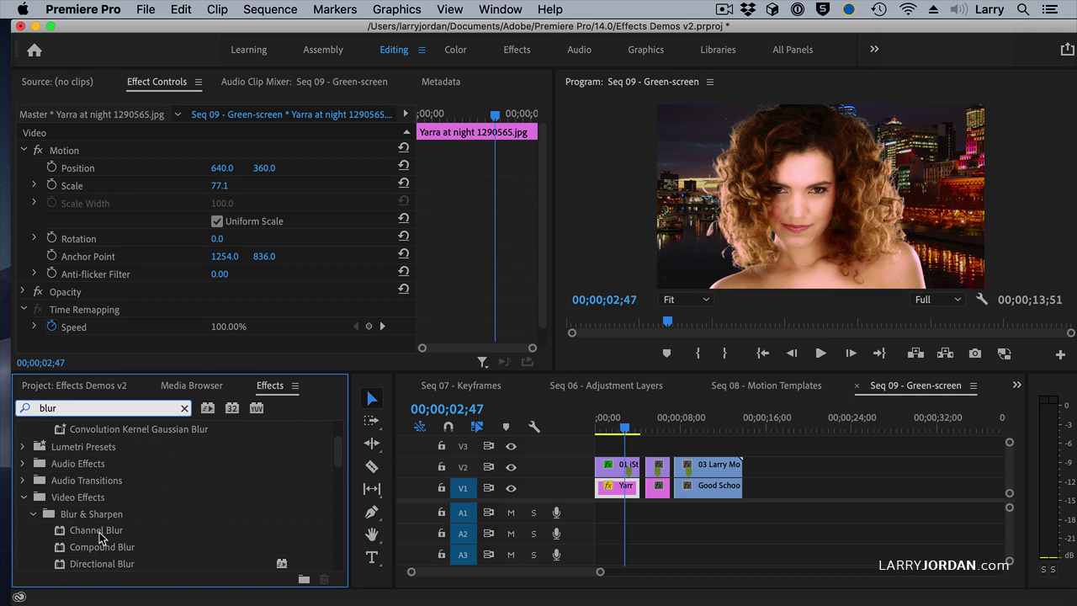
{"action": "scroll", "coordinate": [101, 538], "scroll_direction": "down", "scroll_amount": 1}
{"action": "left_click_drag", "start_coordinate": [67, 548], "coordinate": [605, 488]}
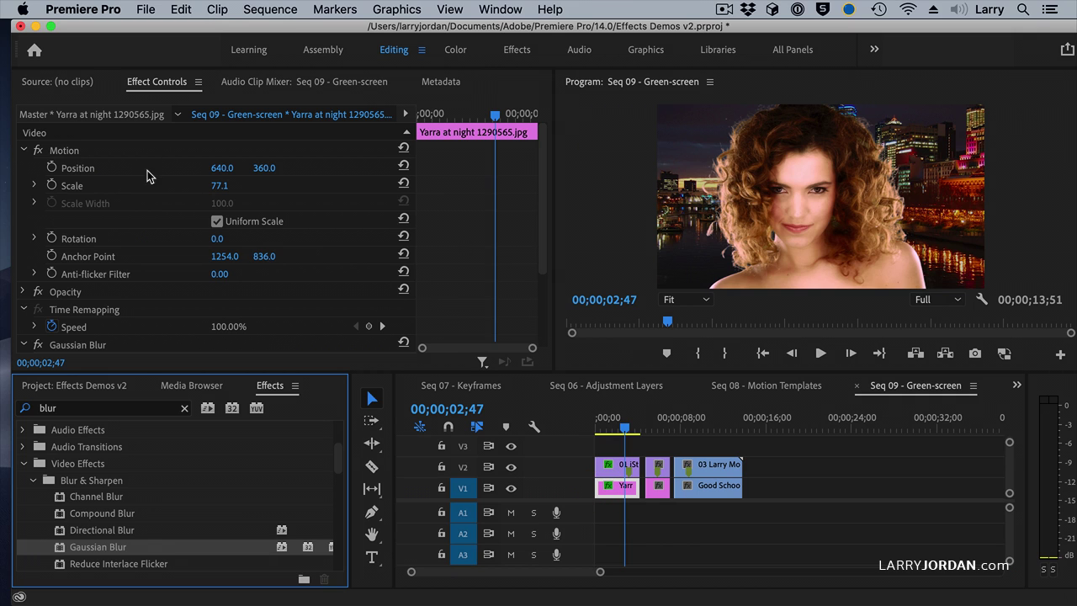
- Set the background clip's Gaussian Blur Blurriness to 25
{"action": "scroll", "coordinate": [86, 231], "scroll_direction": "down", "scroll_amount": 3}
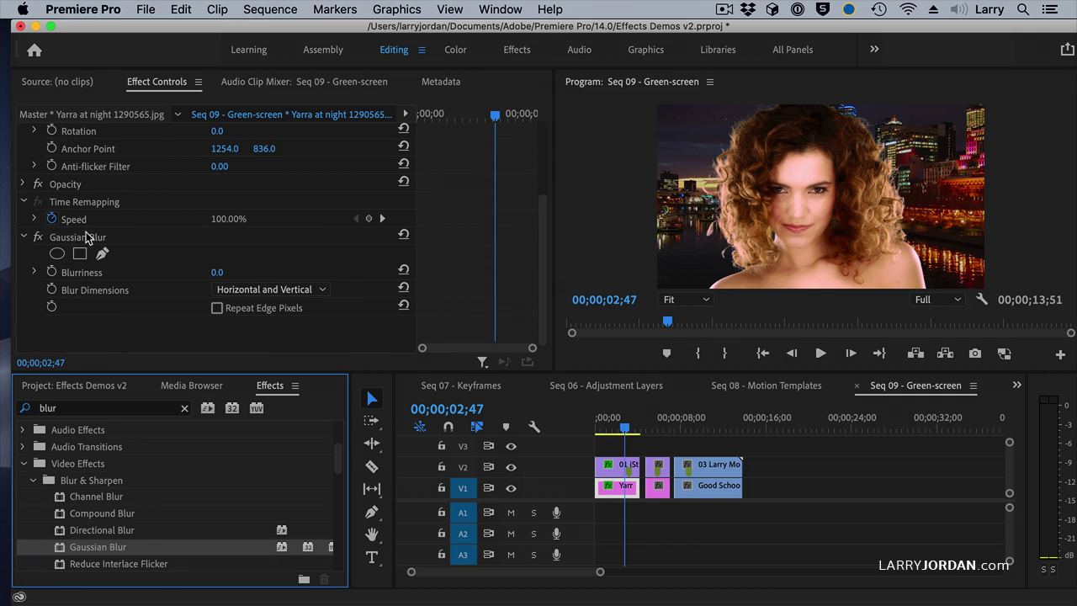
{"action": "left_click", "coordinate": [217, 272]}
{"action": "type", "text": "25"}
{"action": "key", "text": "Return"}
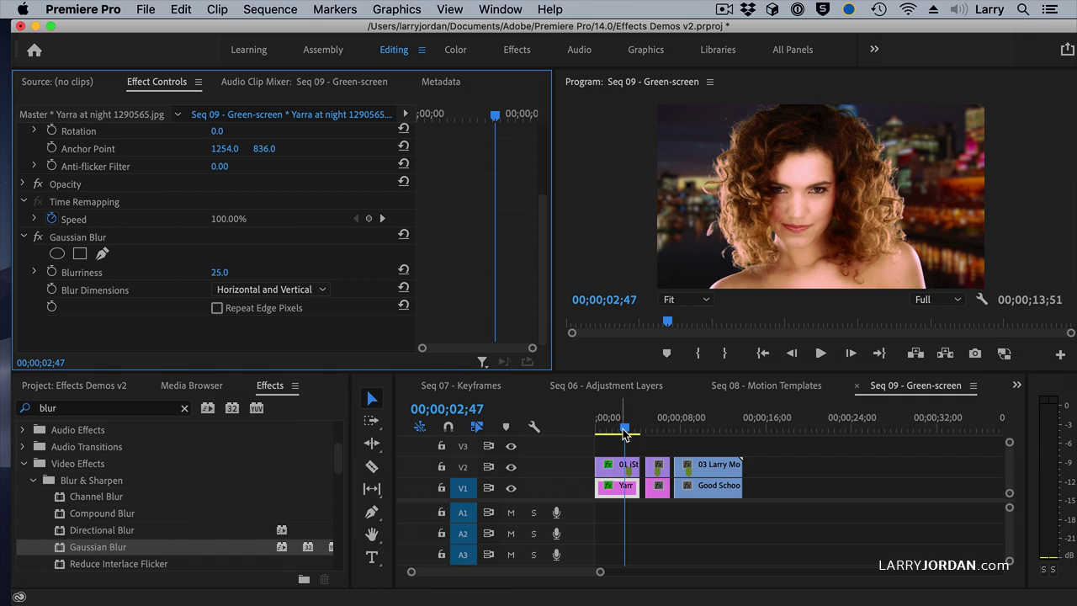
- Play the first shot from the start to check the blurred background
{"action": "left_click", "coordinate": [585, 432]}
{"action": "key", "text": "space"}
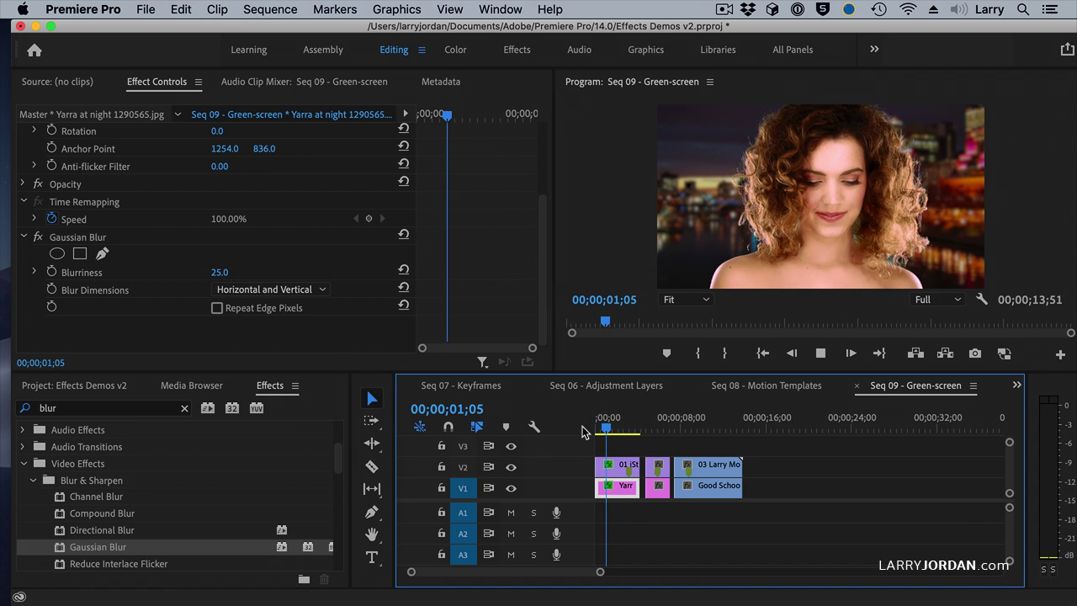
{"action": "key", "text": "space"}
- Set the 01 iStock Web.mov clip's horizontal position to 541 and play the composite from the start
{"action": "left_click", "coordinate": [614, 464]}
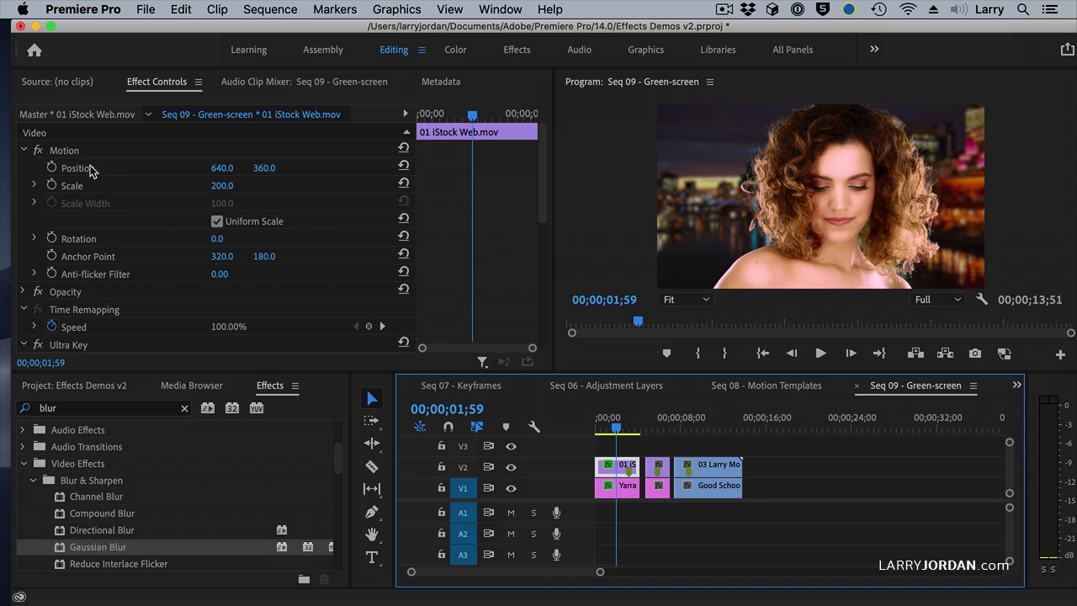
{"action": "left_click_drag", "start_coordinate": [222, 168], "coordinate": [140, 167]}
{"action": "left_click", "coordinate": [597, 429]}
{"action": "key", "text": "space"}
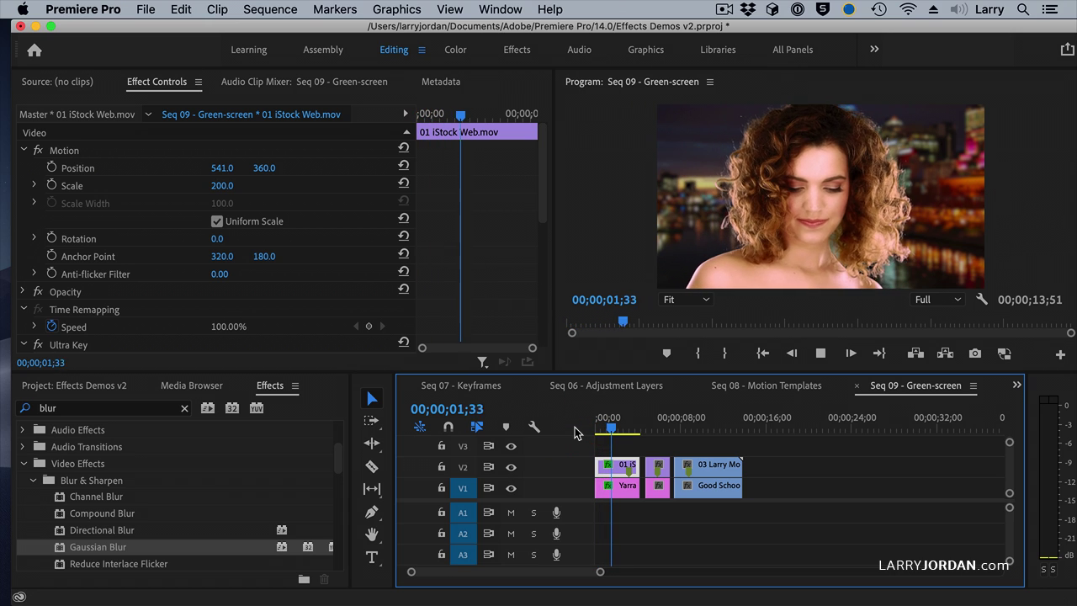
{"action": "key", "text": "space"}
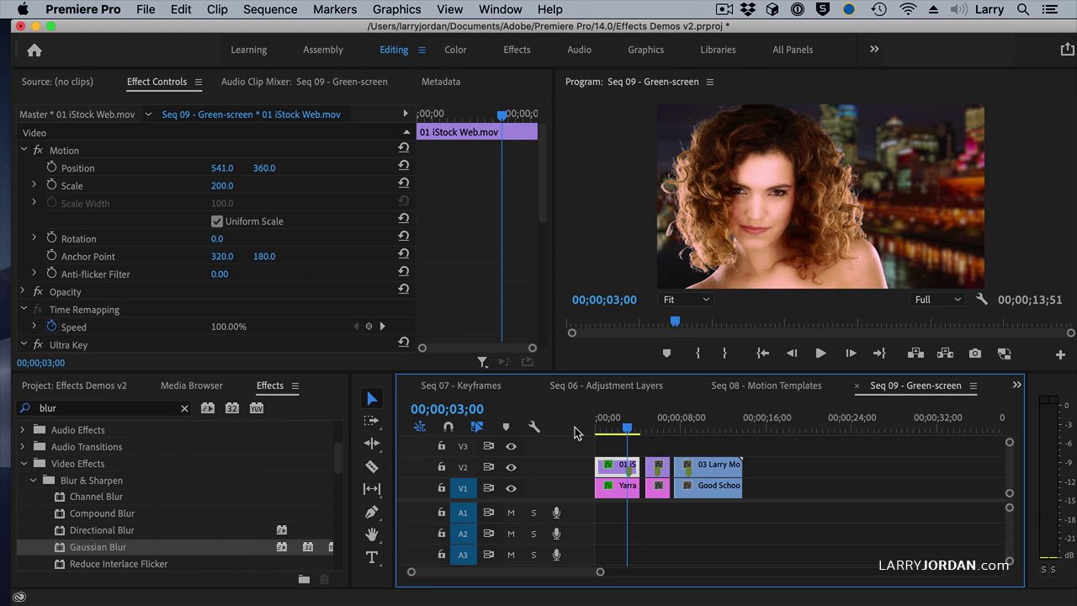
- Move to the second shot and examine its green-screen levels in the Lumetri Scopes
{"action": "left_click", "coordinate": [657, 429]}
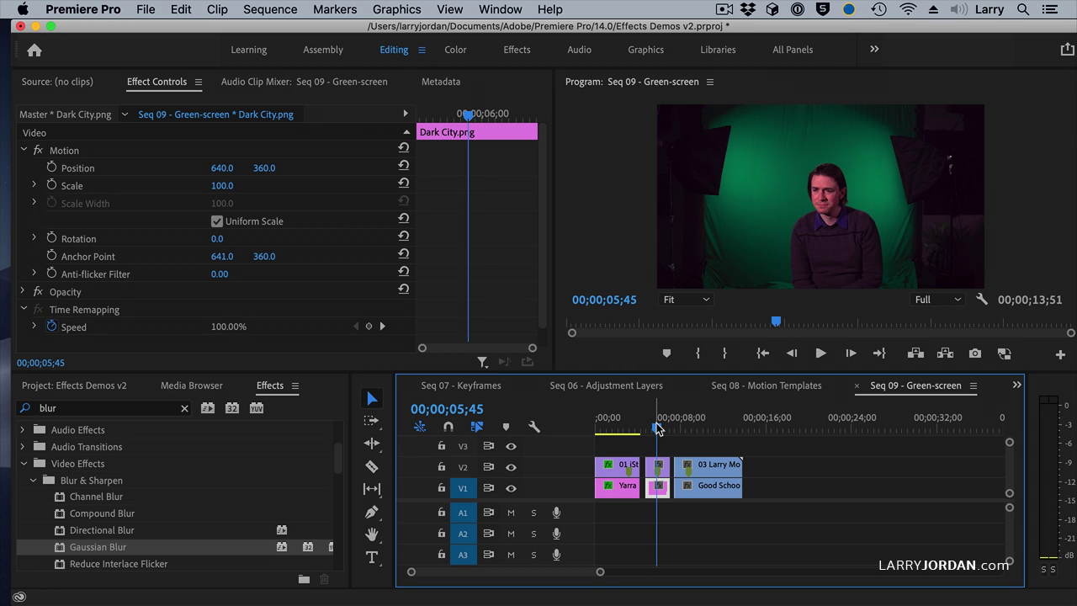
{"action": "left_click", "coordinate": [452, 50]}
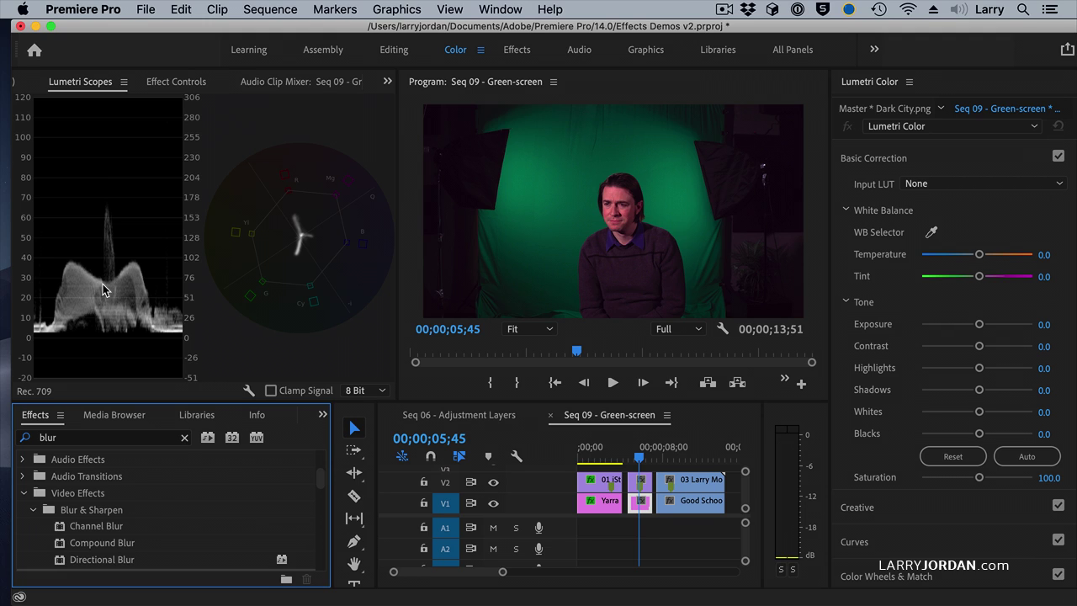
- Search the effects for "ultr" and apply Ultra Key to the second shot's green-screen clip on V2
{"action": "left_click", "coordinate": [646, 490]}
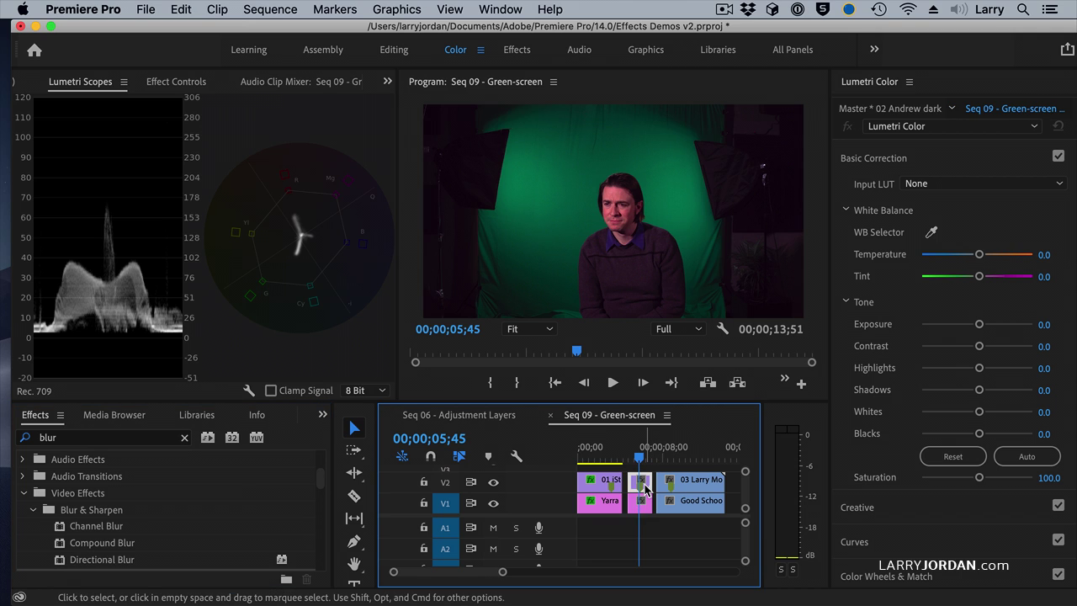
{"action": "key", "text": "="}
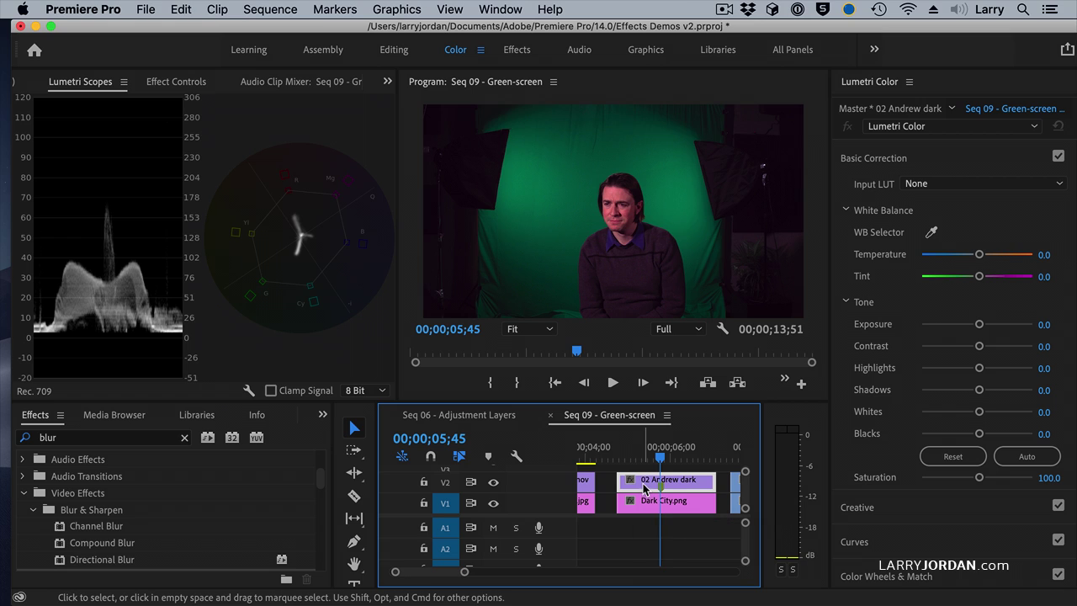
{"action": "left_click", "coordinate": [44, 434]}
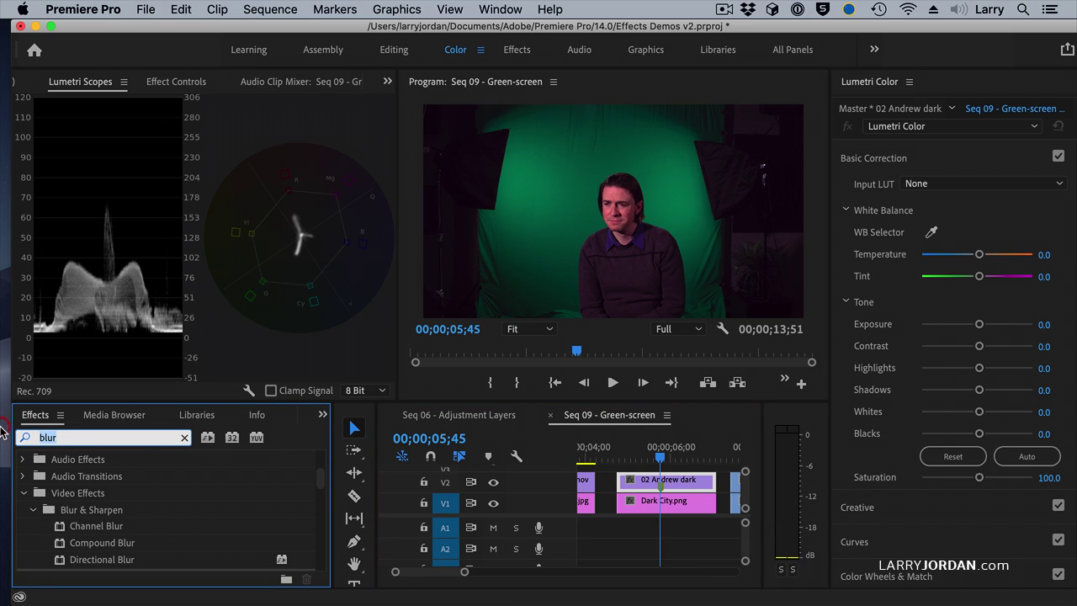
{"action": "type", "text": "ultr"}
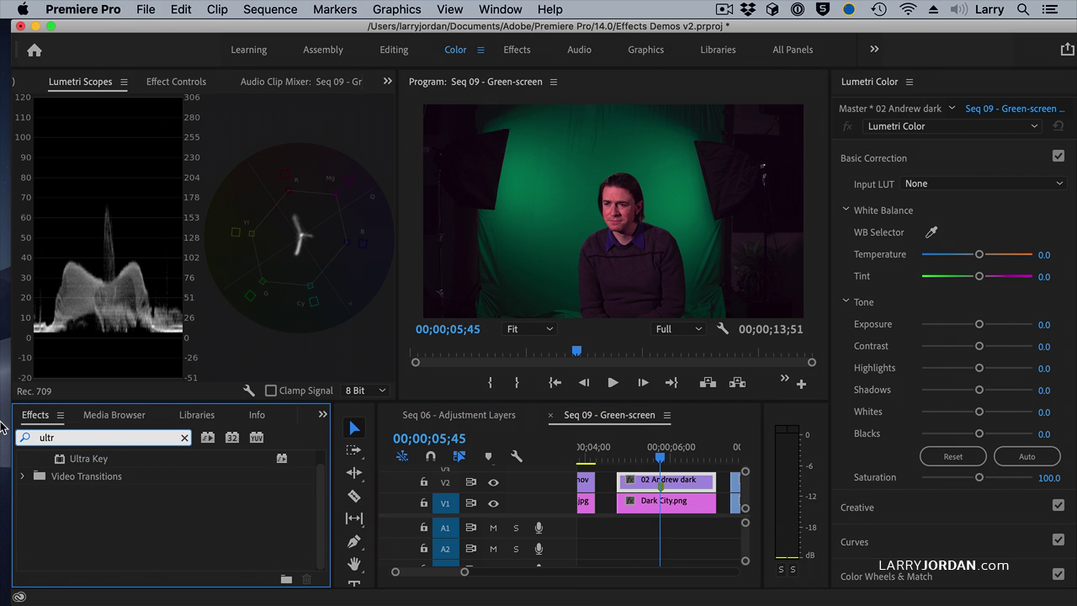
{"action": "left_click_drag", "start_coordinate": [61, 462], "coordinate": [688, 481]}
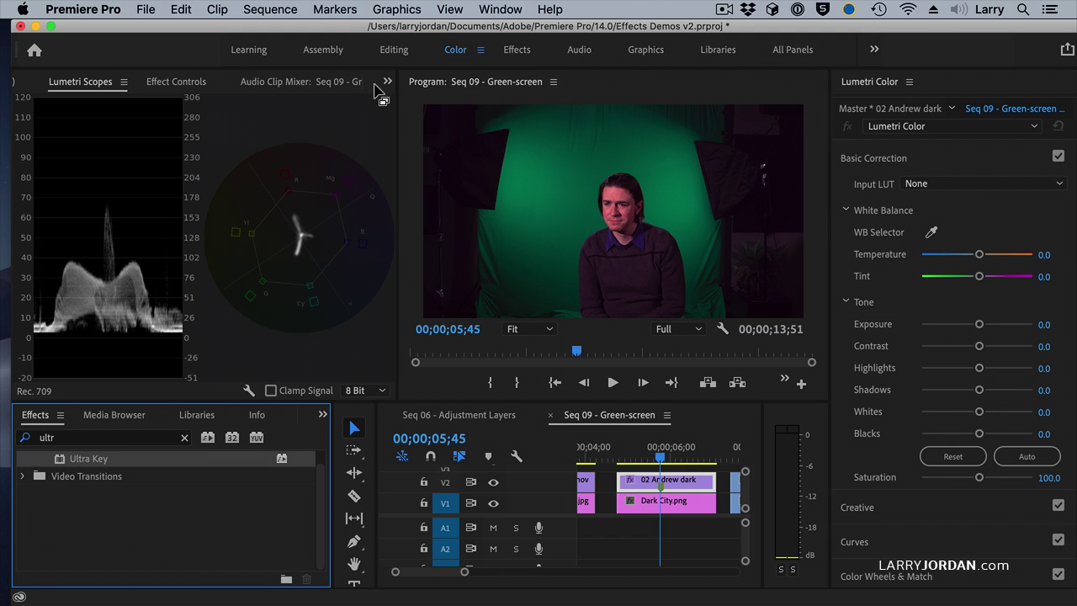
- Sample the green beside the man as the Ultra Key key color and set the output to Alpha Channel
{"action": "left_click", "coordinate": [393, 50]}
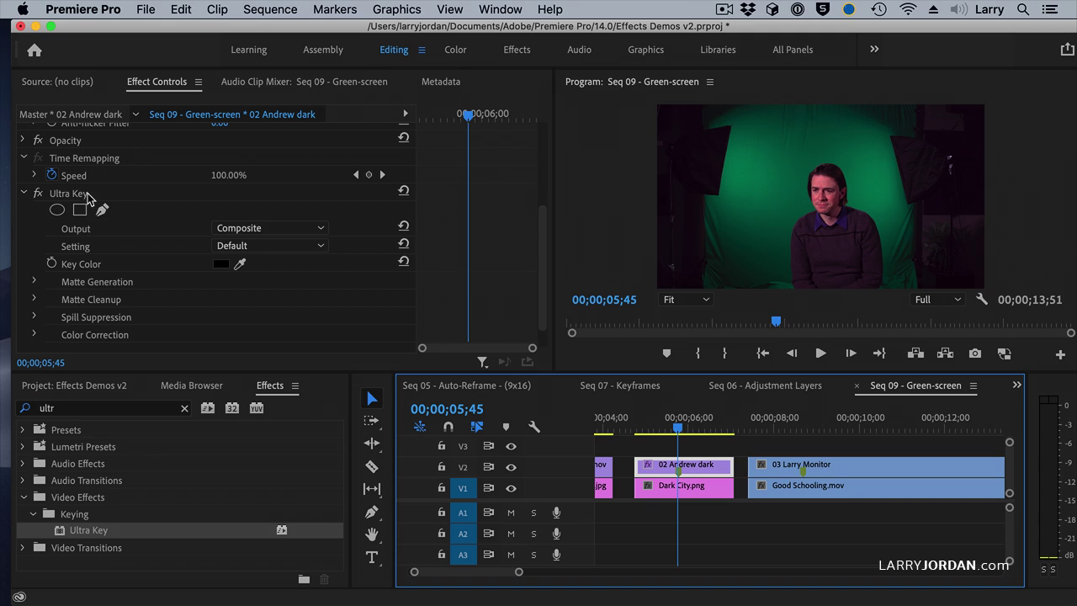
{"action": "left_click", "coordinate": [240, 263]}
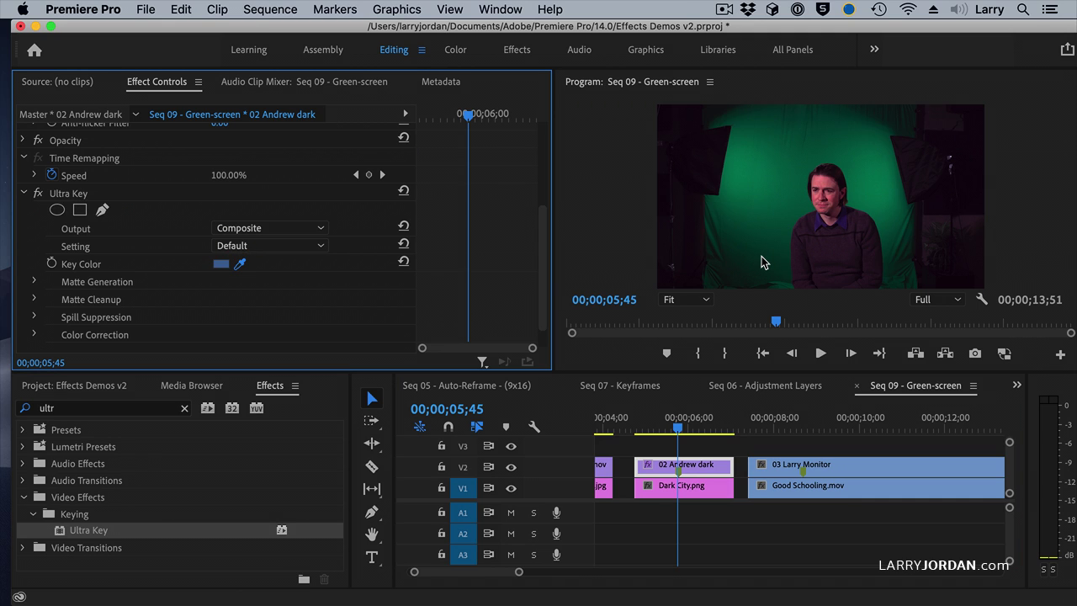
{"action": "left_click", "coordinate": [801, 212]}
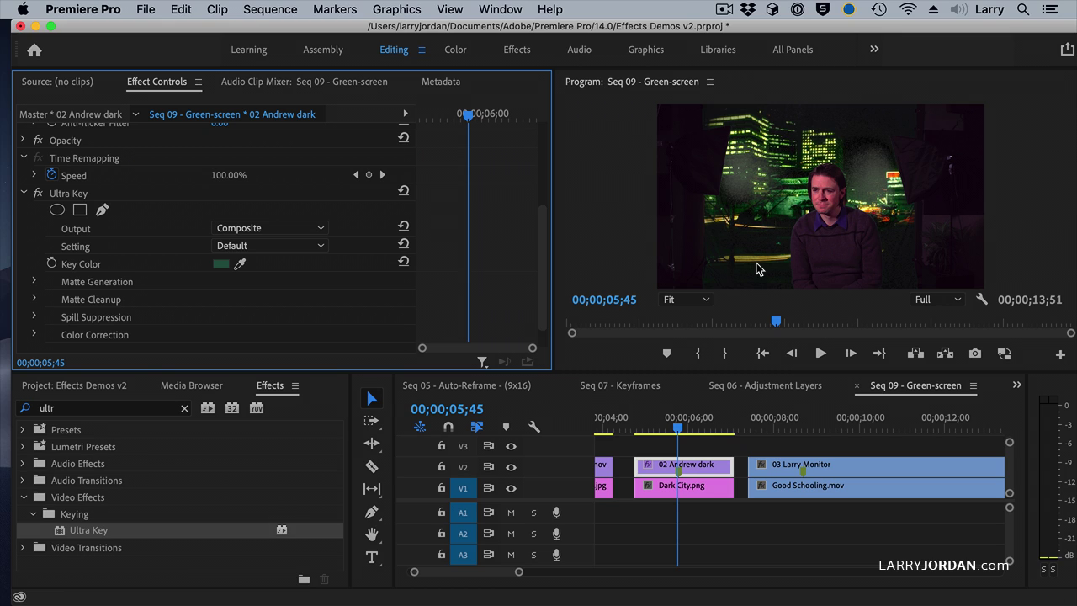
{"action": "left_click", "coordinate": [266, 233]}
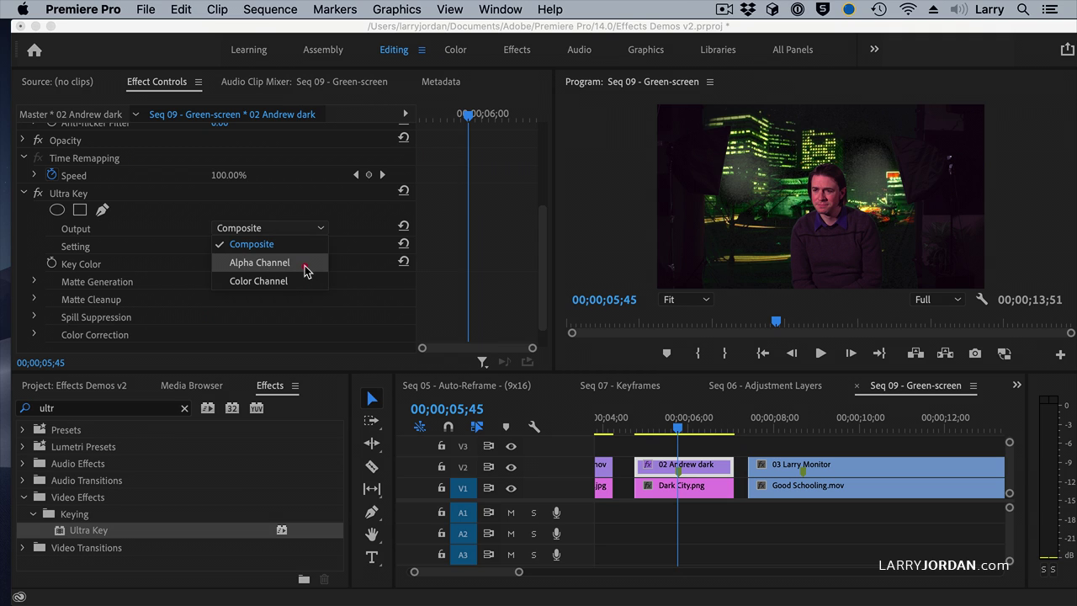
{"action": "left_click", "coordinate": [259, 263]}
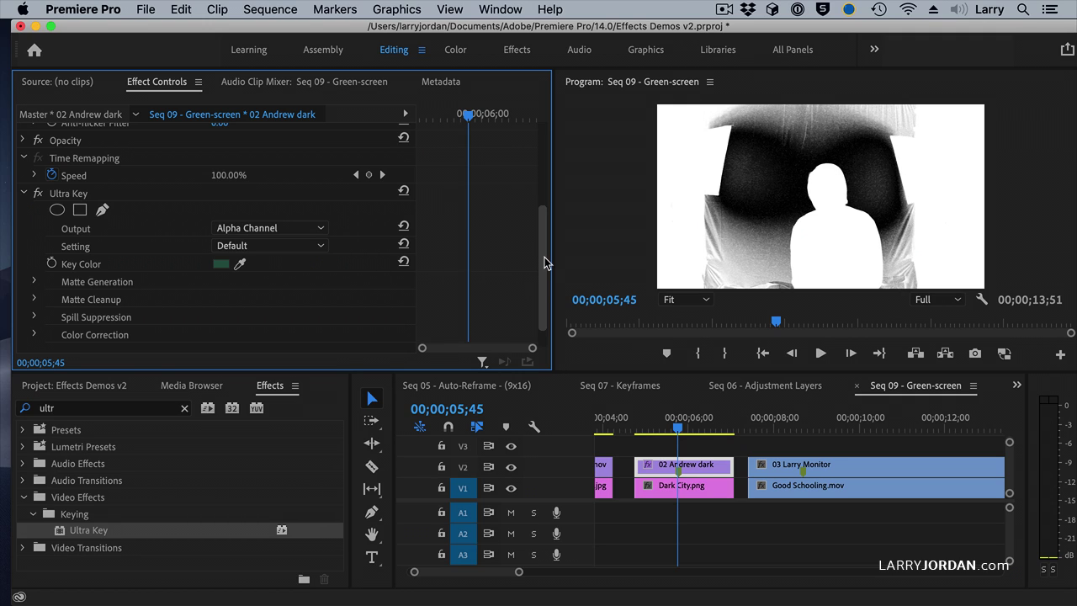
- In Ultra Key's Matte Generation settings, set Pedestal to 100 and Shadow to 5.6
{"action": "left_click_drag", "start_coordinate": [544, 258], "coordinate": [545, 298]}
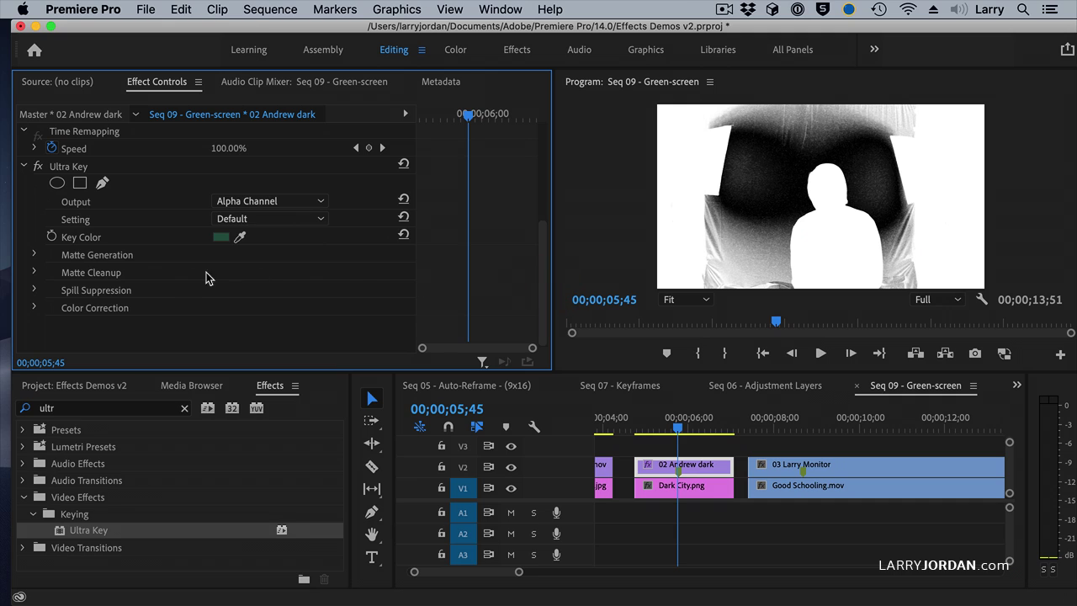
{"action": "left_click", "coordinate": [35, 255]}
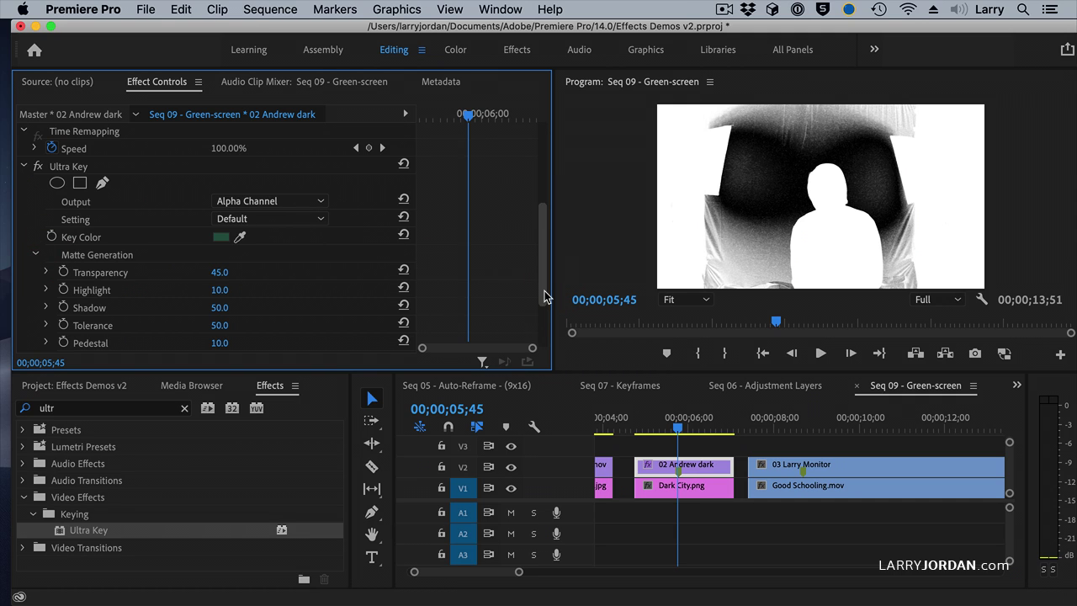
{"action": "left_click_drag", "start_coordinate": [543, 298], "coordinate": [548, 331]}
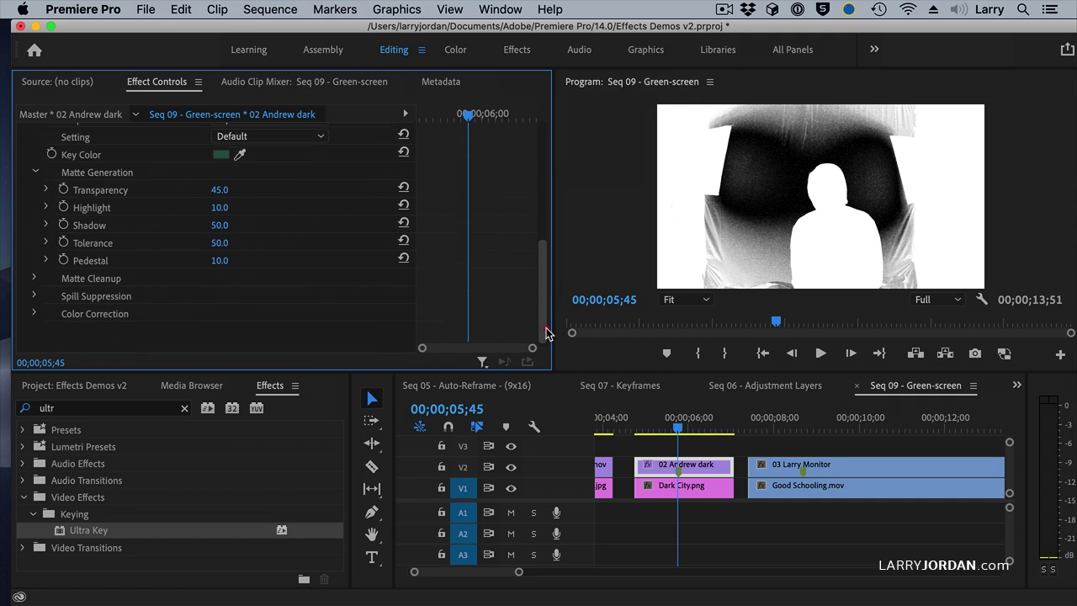
{"action": "left_click", "coordinate": [47, 261]}
{"action": "left_click_drag", "start_coordinate": [84, 292], "coordinate": [407, 300]}
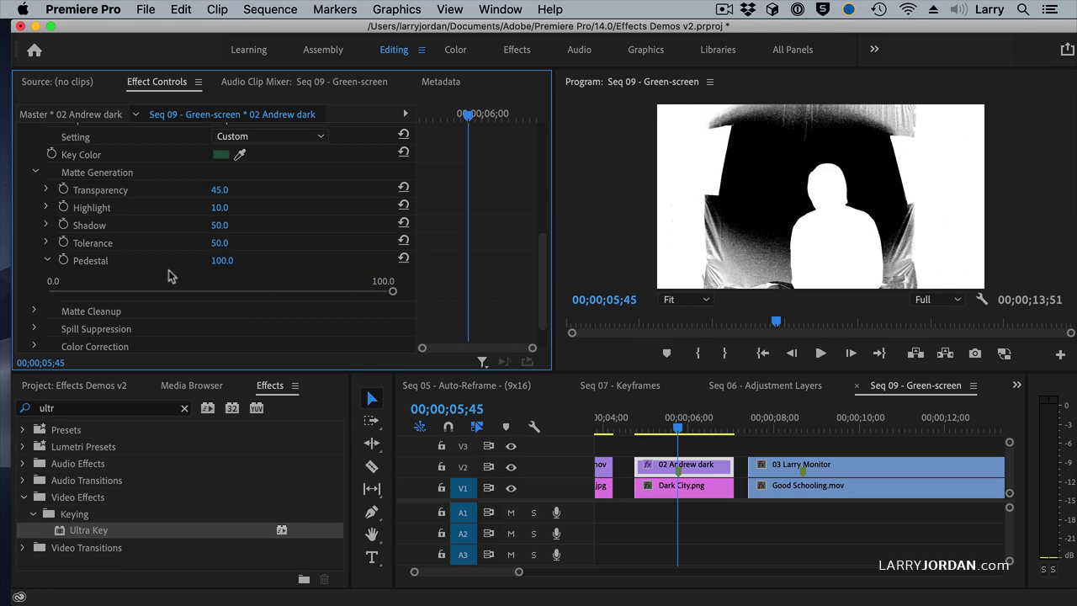
{"action": "left_click", "coordinate": [47, 225]}
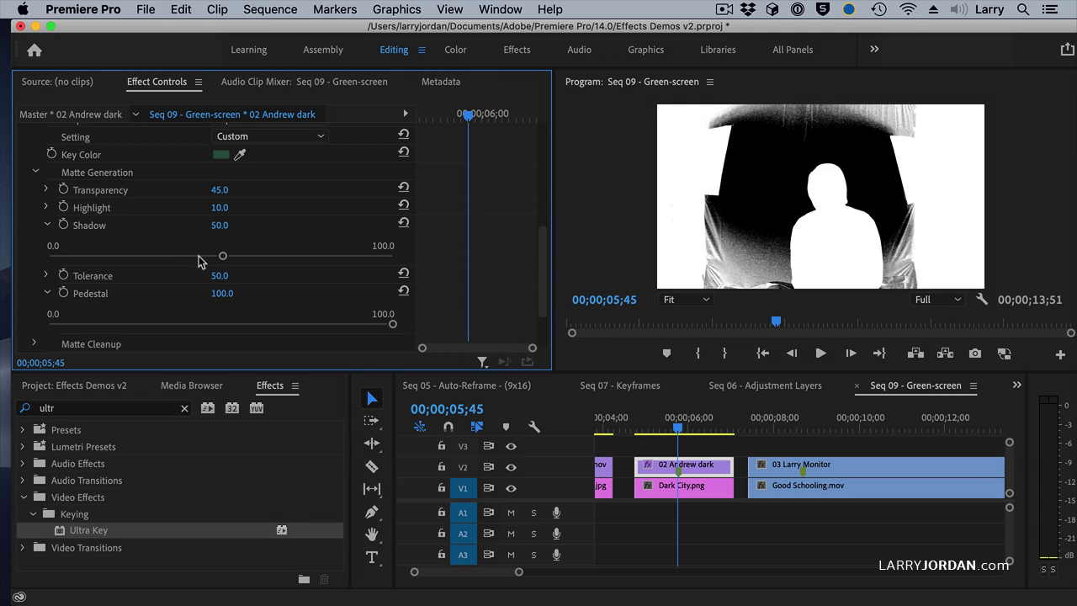
{"action": "left_click_drag", "start_coordinate": [224, 260], "coordinate": [67, 269]}
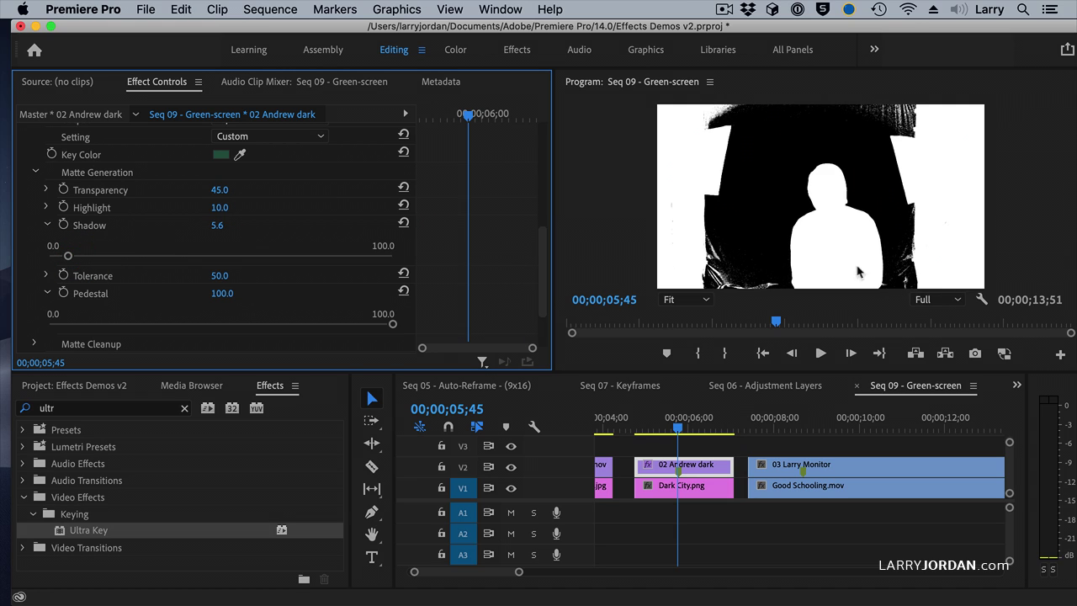
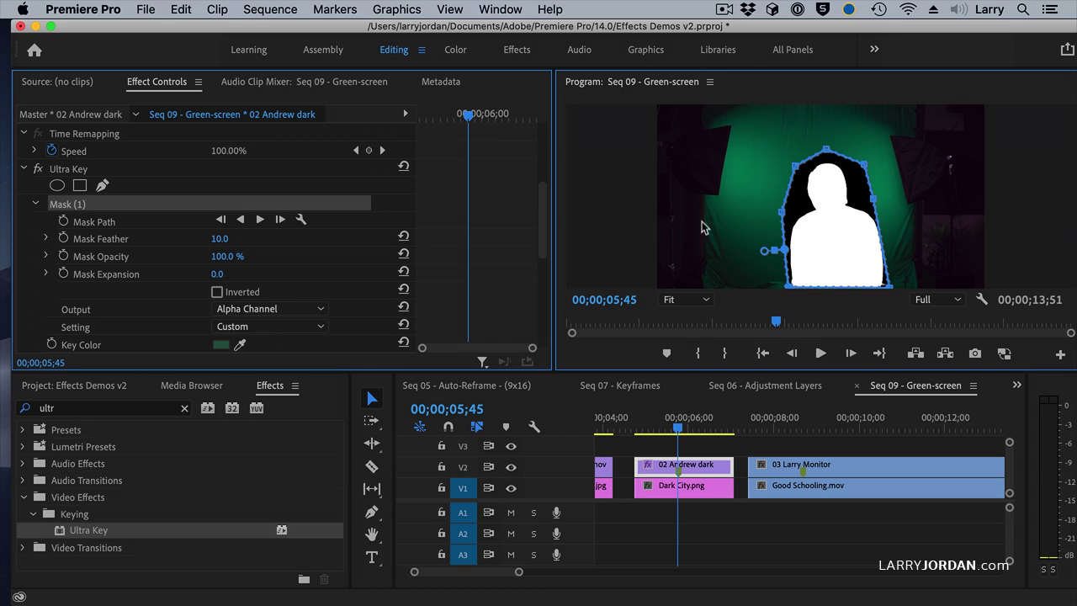
- Delete the mask from the Ultra Key effect
{"action": "left_click", "coordinate": [177, 204]}
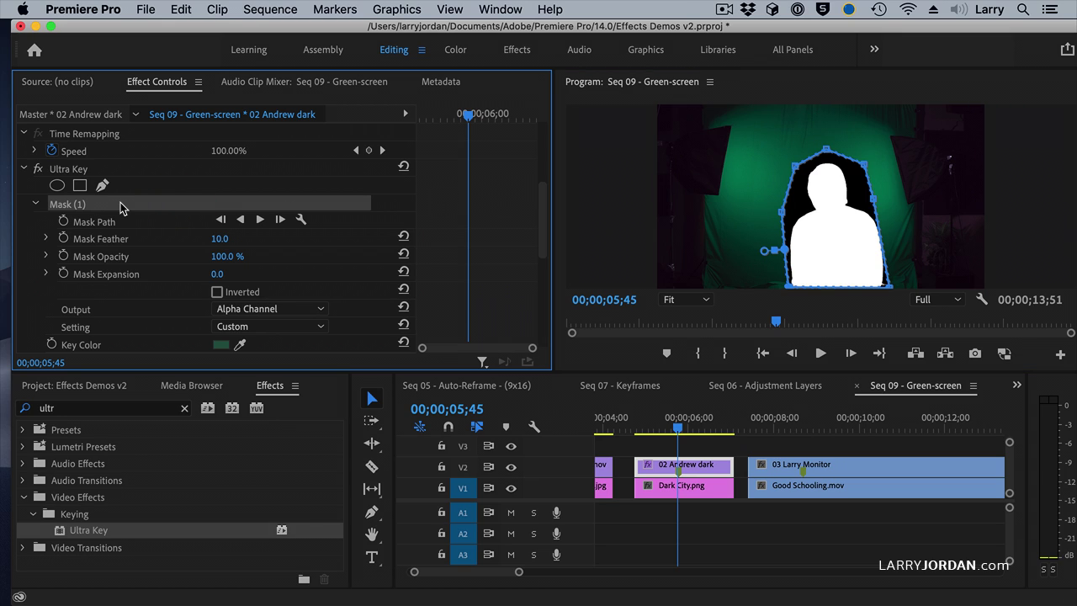
{"action": "key", "text": "Delete"}
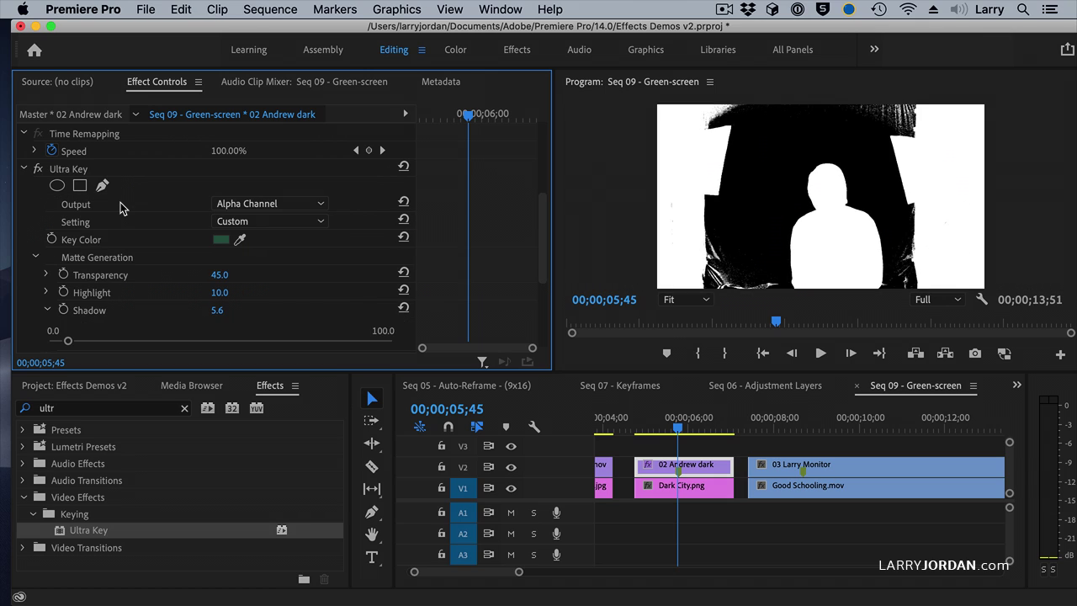
- Draw a closed freeform Opacity mask loosely around the man's silhouette, down to the lower frame edge
{"action": "scroll", "coordinate": [87, 167], "scroll_direction": "up", "scroll_amount": 2}
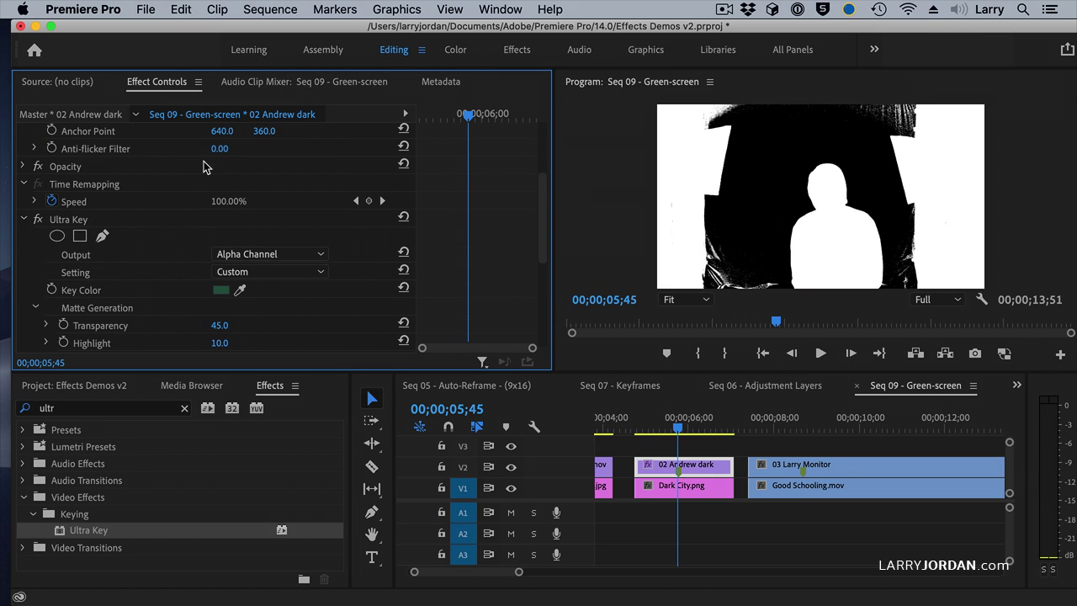
{"action": "left_click", "coordinate": [24, 167]}
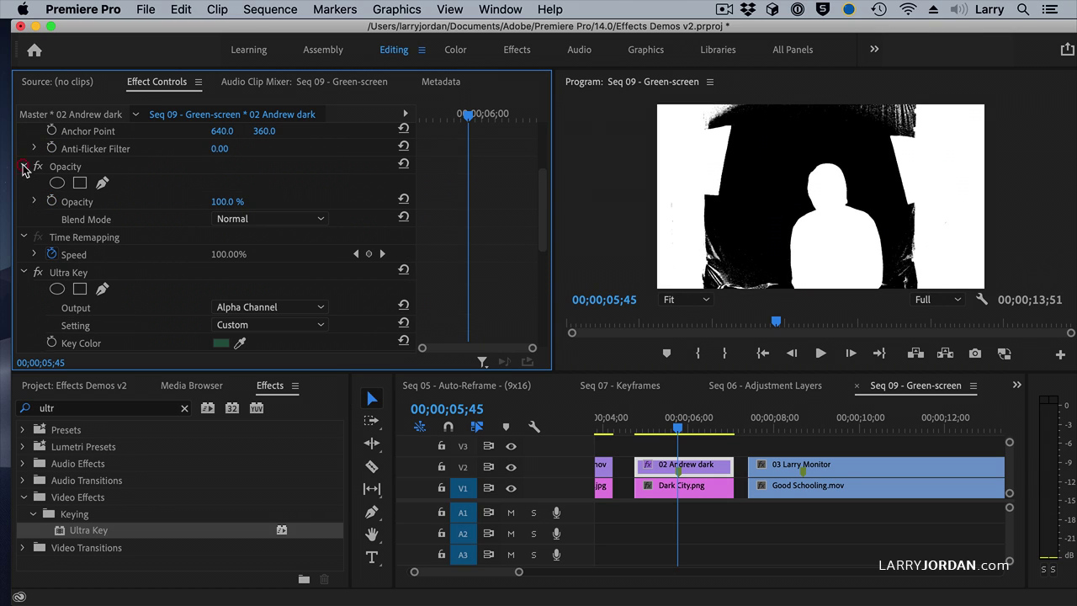
{"action": "left_click", "coordinate": [102, 185]}
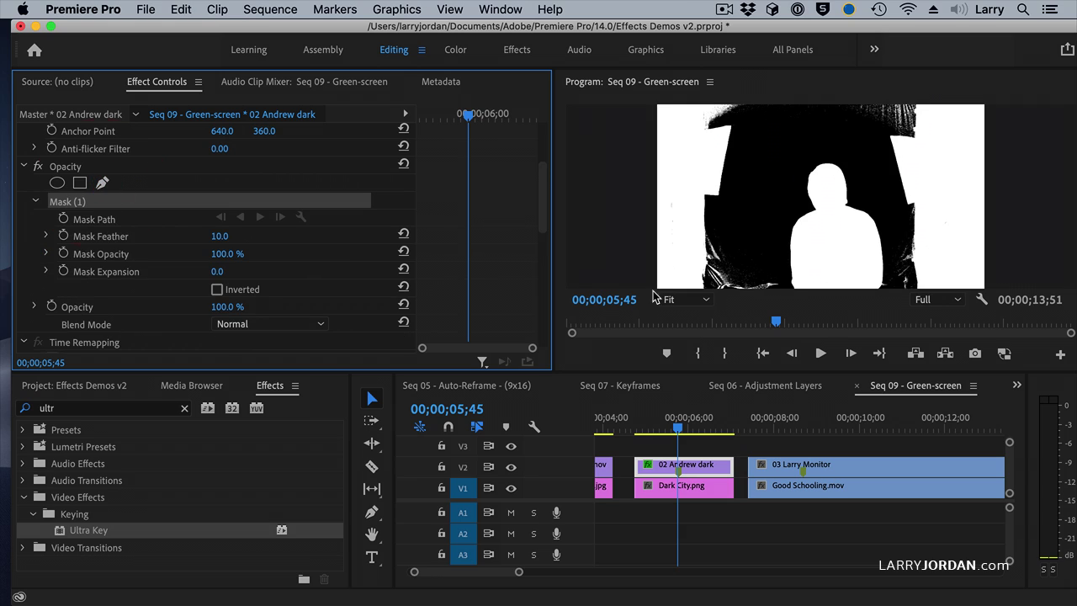
{"action": "left_click", "coordinate": [787, 286]}
{"action": "left_click", "coordinate": [781, 212]}
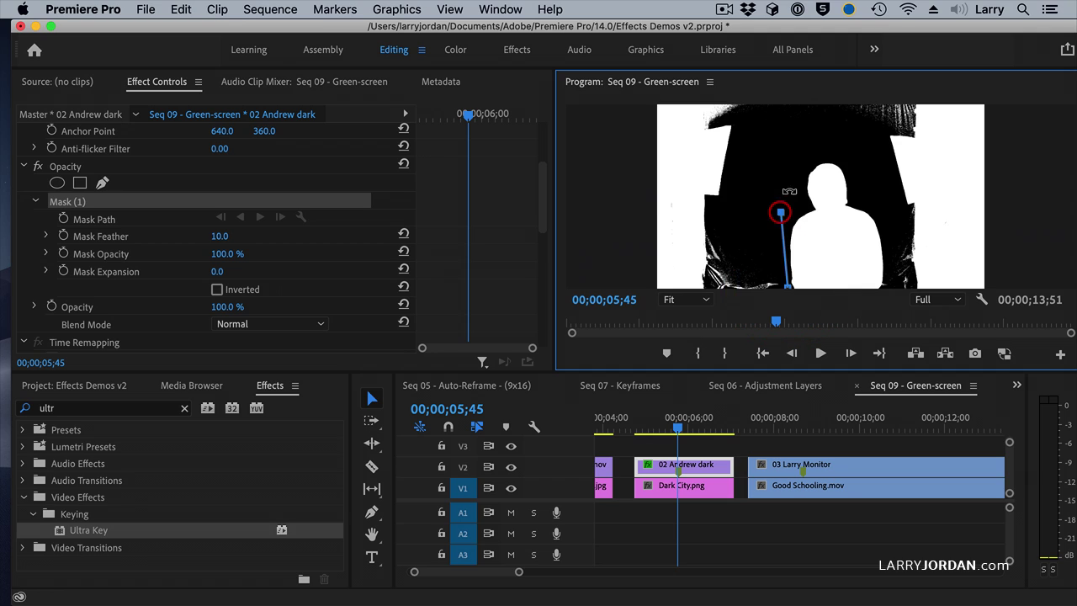
{"action": "left_click", "coordinate": [817, 152]}
{"action": "left_click", "coordinate": [843, 150]}
{"action": "left_click", "coordinate": [858, 190]}
{"action": "left_click", "coordinate": [880, 217]}
{"action": "left_click", "coordinate": [885, 244]}
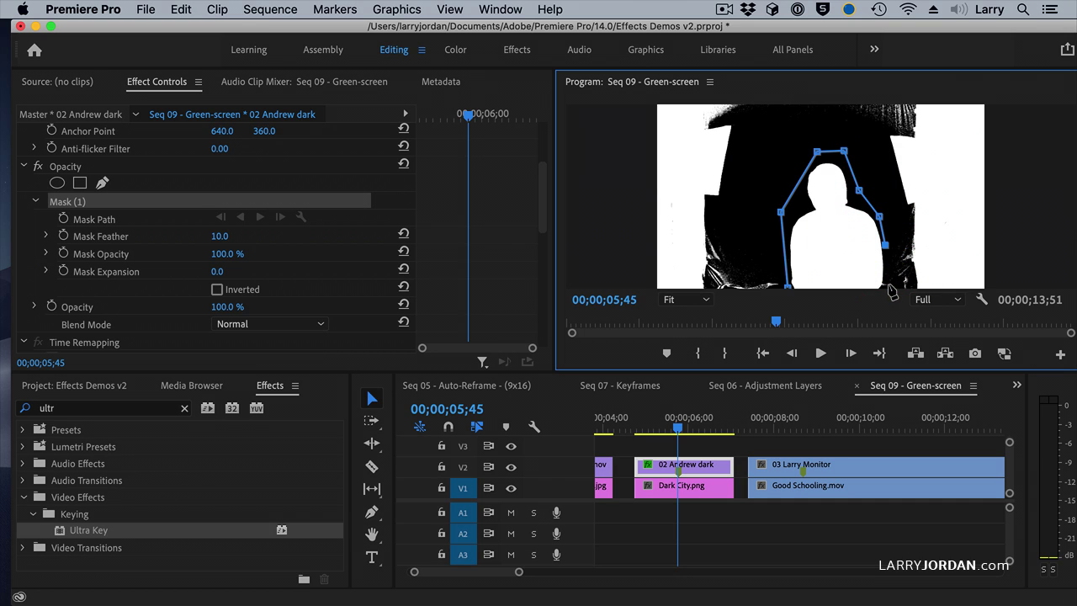
{"action": "left_click", "coordinate": [888, 286]}
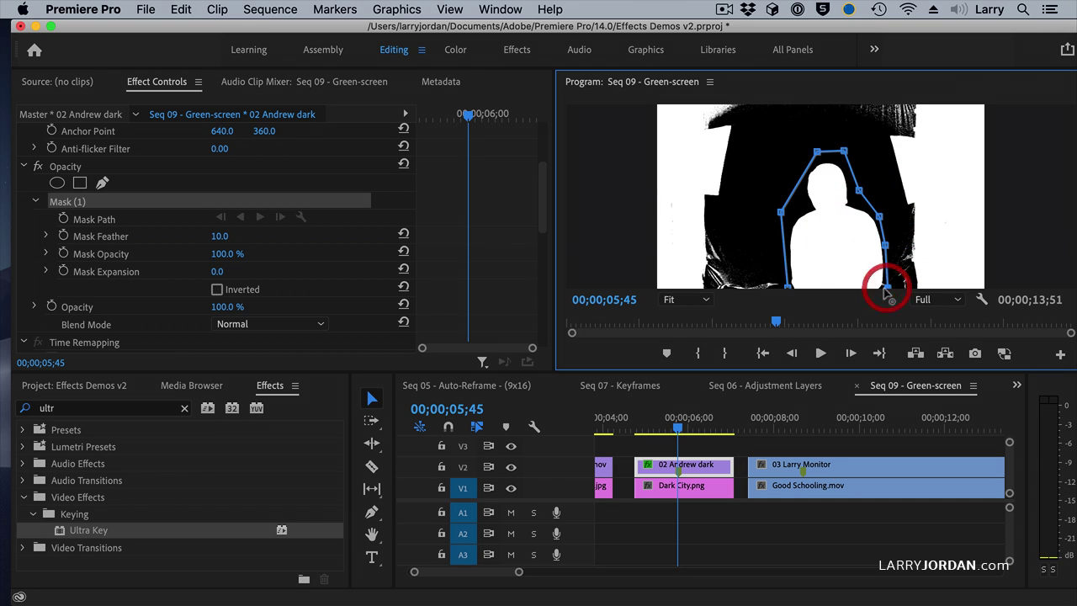
{"action": "left_click", "coordinate": [789, 290]}
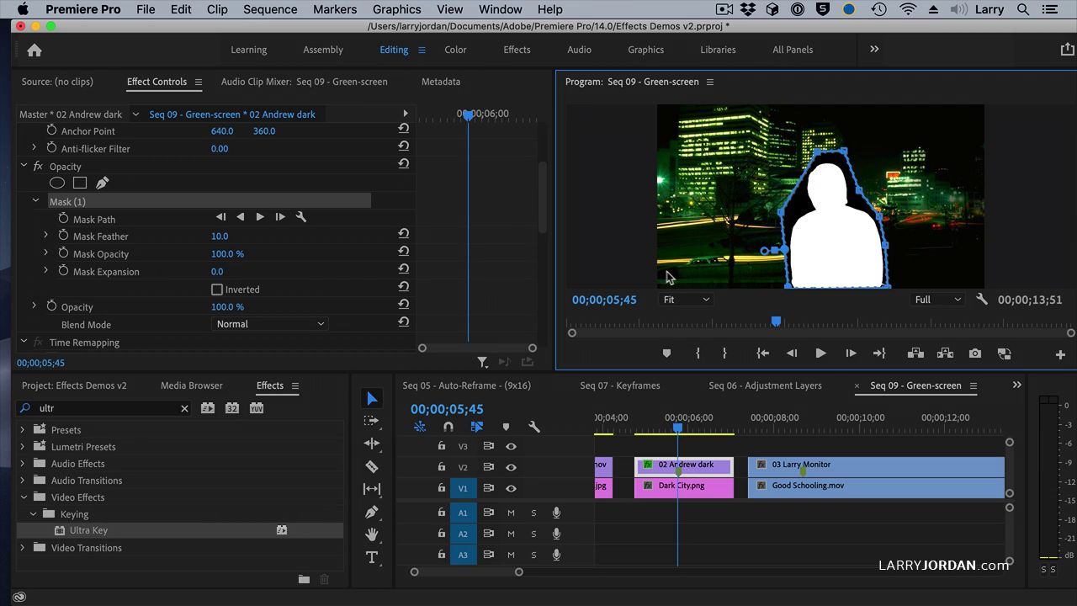
- Set the Ultra Key output to Composite
{"action": "left_click_drag", "start_coordinate": [543, 220], "coordinate": [543, 273]}
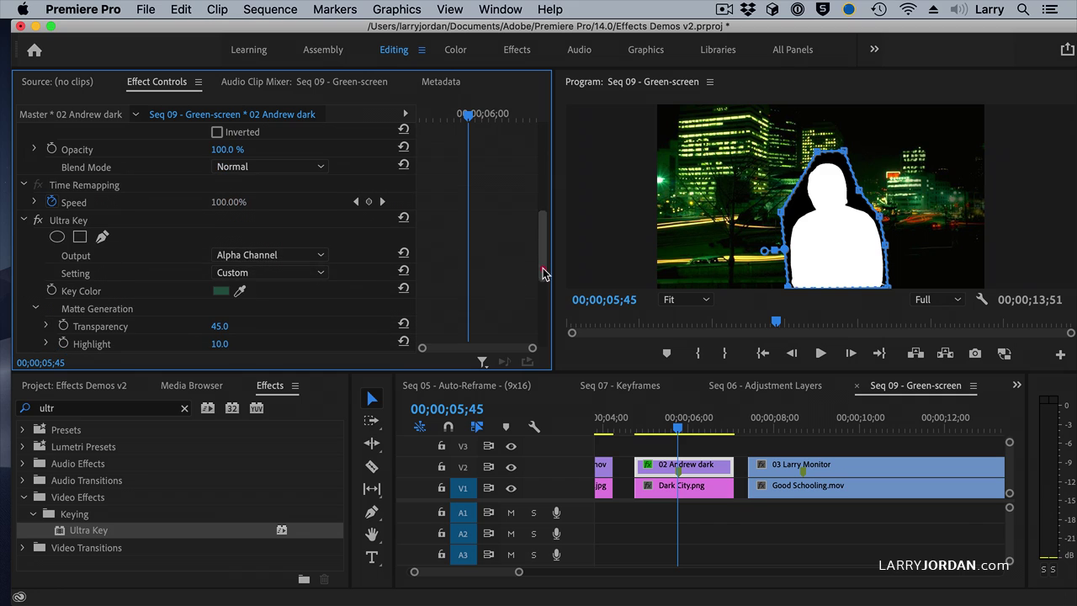
{"action": "left_click", "coordinate": [284, 256]}
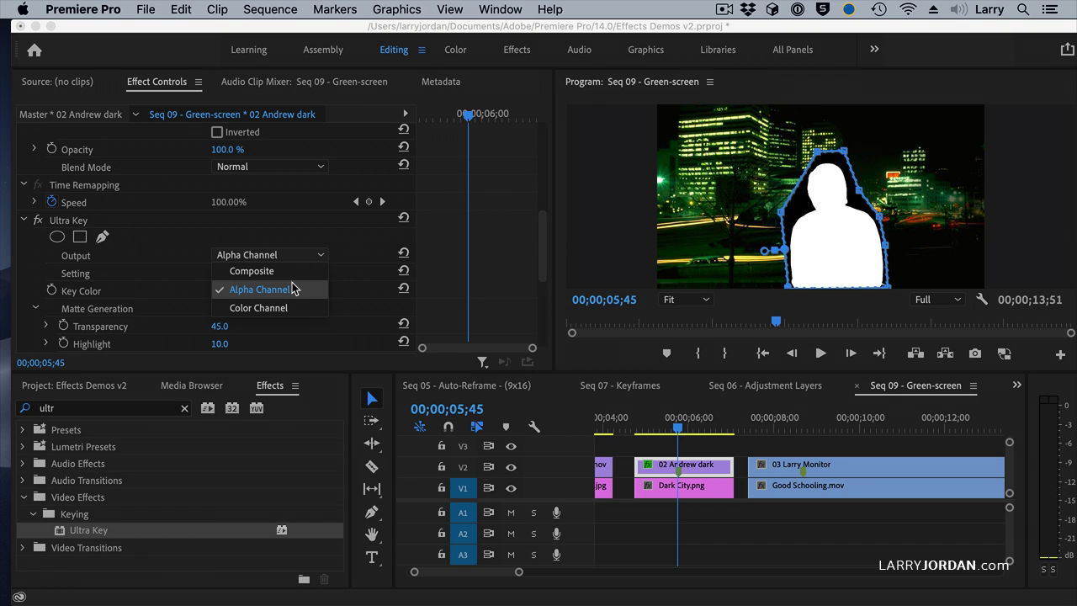
{"action": "left_click", "coordinate": [293, 271]}
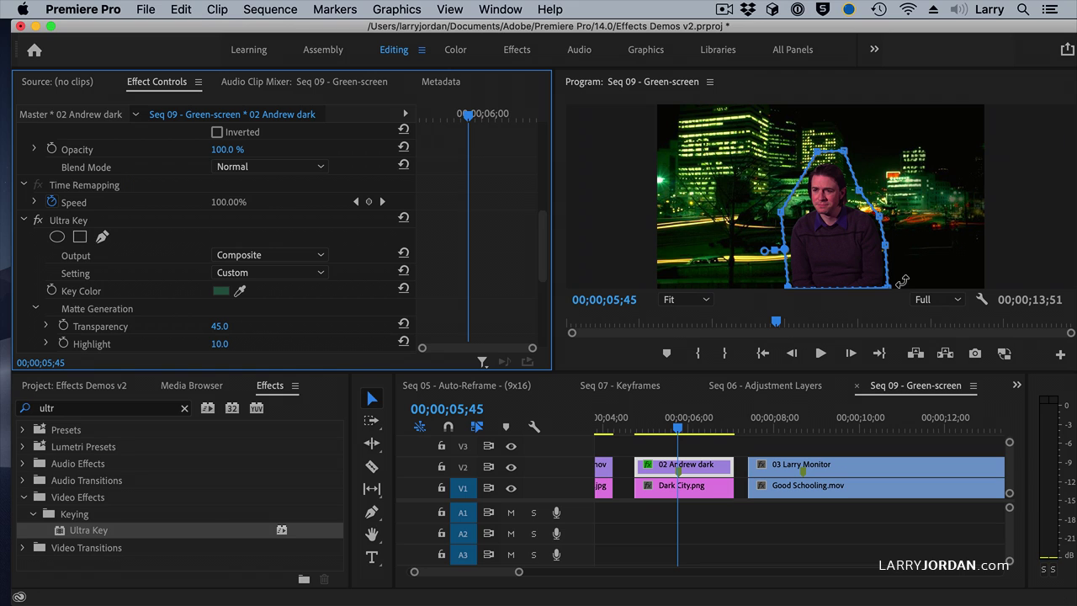
- Search the effects for "blur" and apply Gaussian Blur to the Dark City.png background clip on V1
{"action": "left_click", "coordinate": [700, 485]}
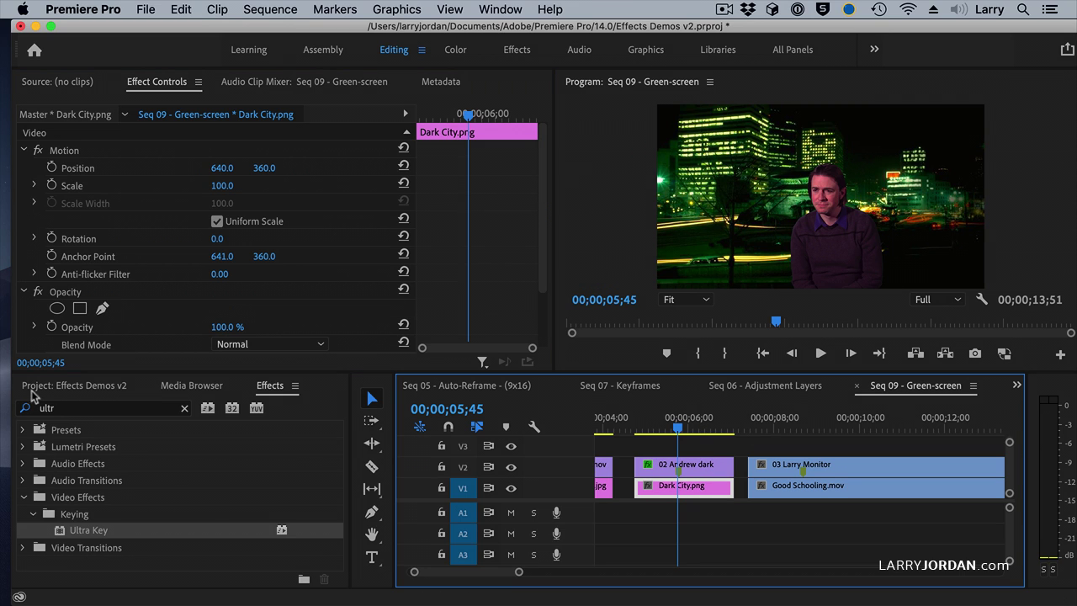
{"action": "left_click", "coordinate": [69, 409]}
{"action": "type", "text": "blur"}
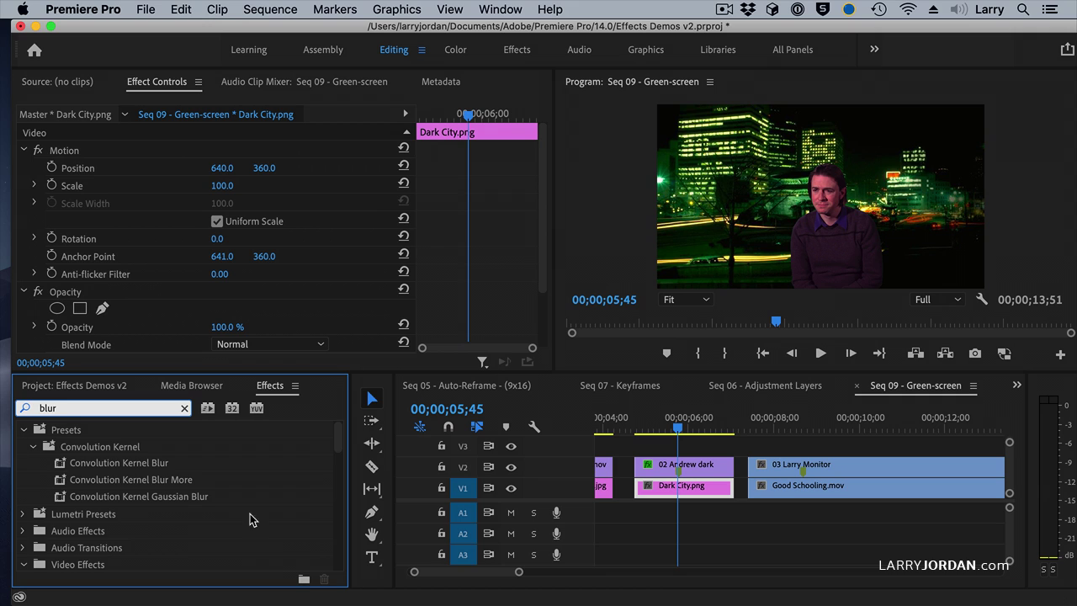
{"action": "scroll", "coordinate": [143, 521], "scroll_direction": "down", "scroll_amount": 2}
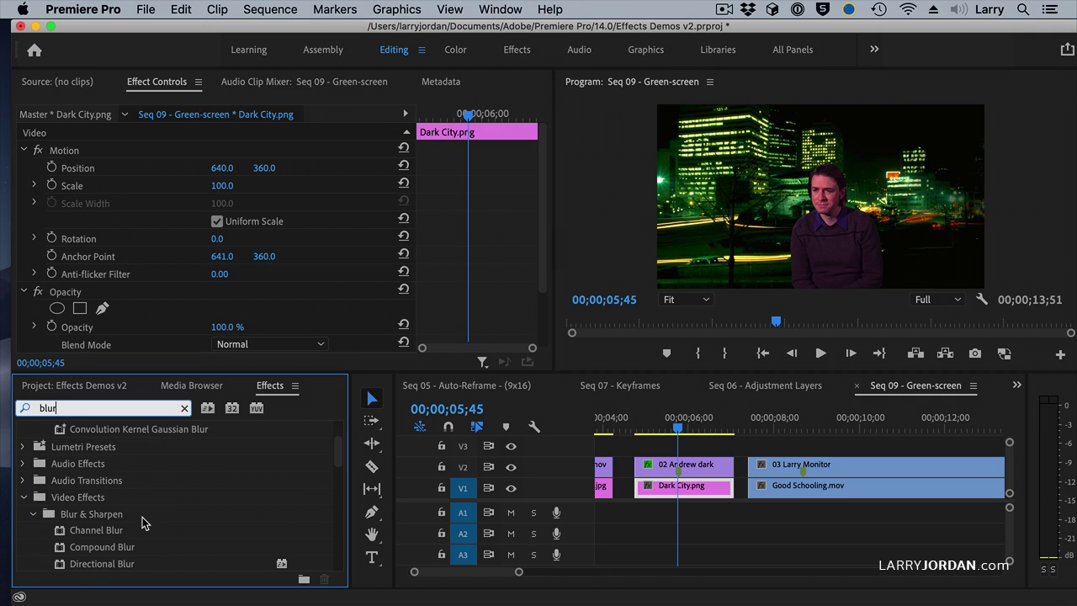
{"action": "scroll", "coordinate": [122, 545], "scroll_direction": "down", "scroll_amount": 1}
{"action": "left_click_drag", "start_coordinate": [68, 550], "coordinate": [664, 486]}
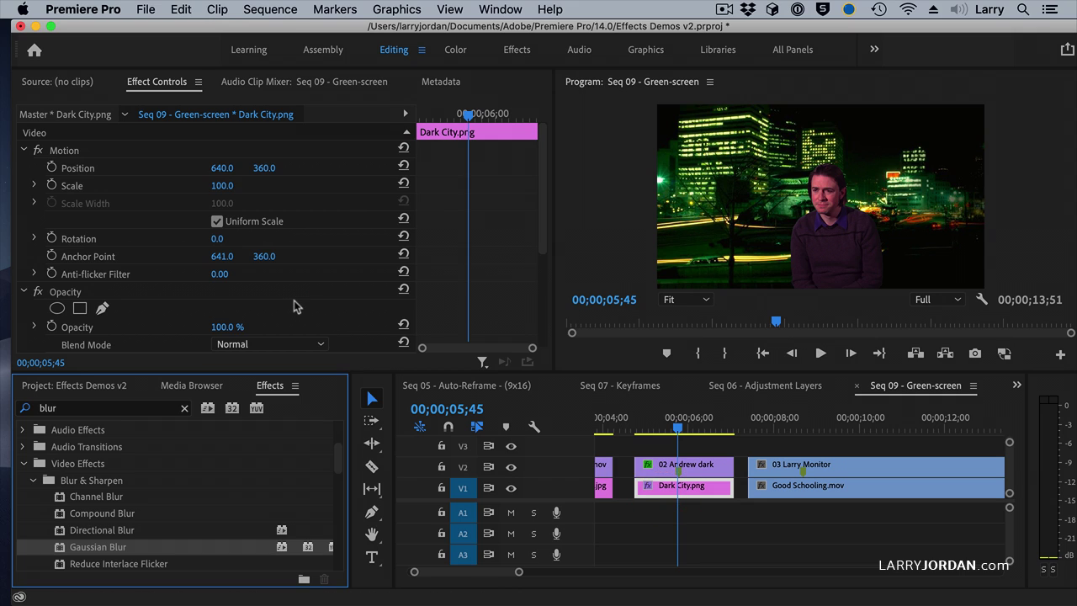
- Set the Gaussian Blur Blurriness on the Dark City.png background clip to 20
{"action": "scroll", "coordinate": [294, 299], "scroll_direction": "down", "scroll_amount": 3}
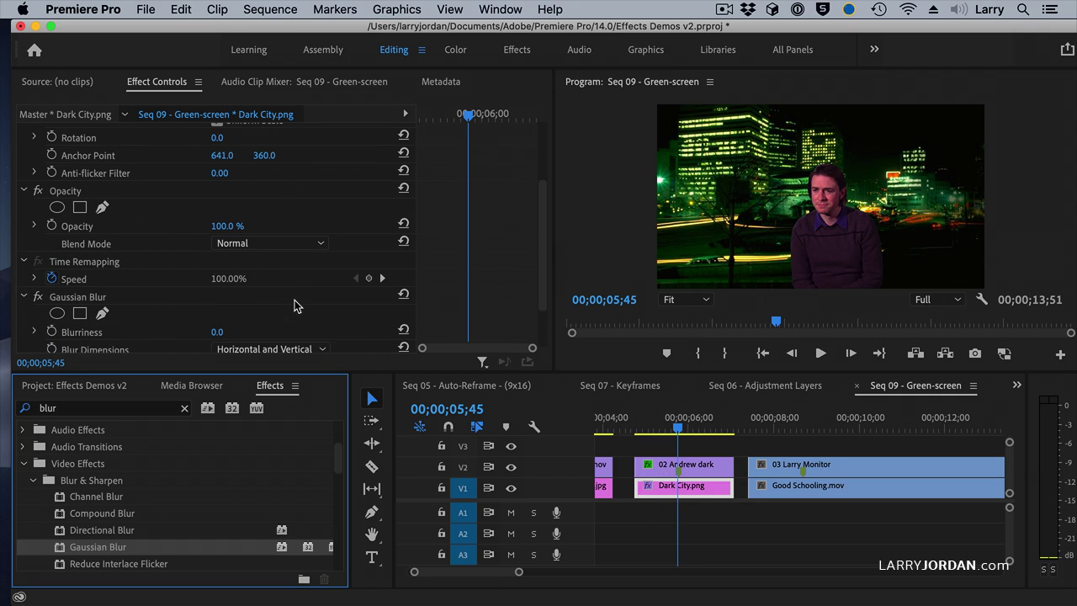
{"action": "left_click", "coordinate": [221, 332]}
{"action": "type", "text": "20"}
{"action": "key", "text": "Return"}
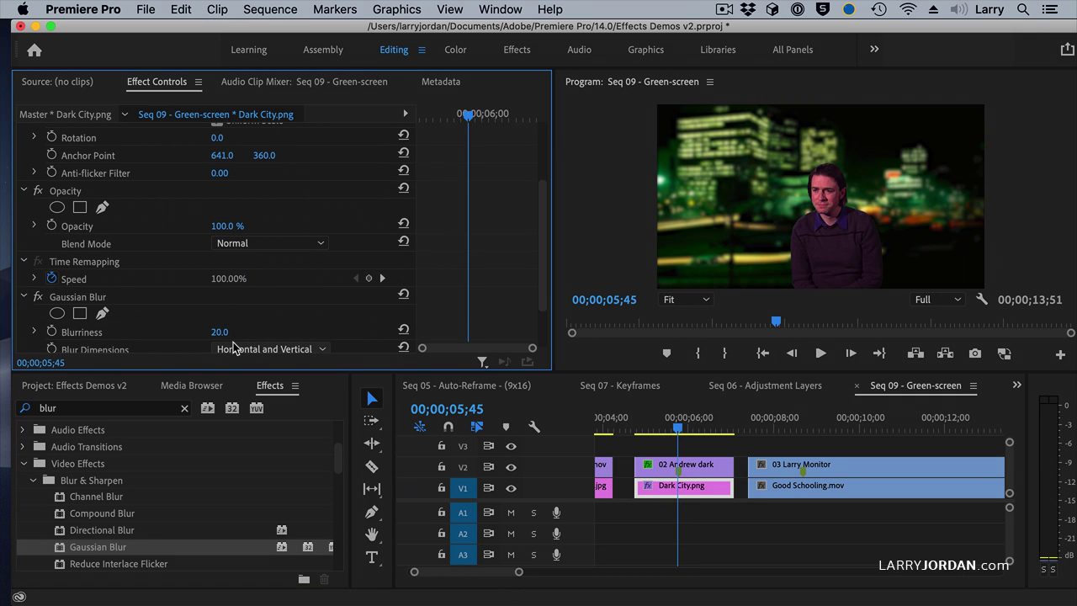
- Try dimming the Dark City.png background by setting its opacity to 40%
{"action": "left_click", "coordinate": [218, 227]}
{"action": "type", "text": "40"}
{"action": "key", "text": "Return"}
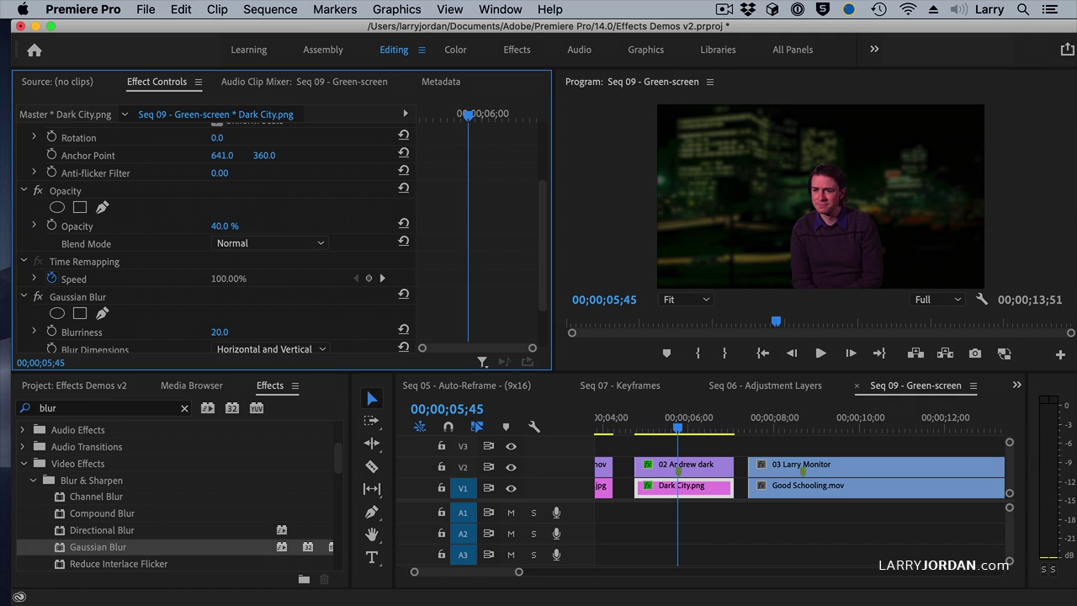
- Set the opacity of the Dark City.png background clip to 60%
{"action": "left_click", "coordinate": [221, 226]}
{"action": "type", "text": "60"}
{"action": "key", "text": "Return"}
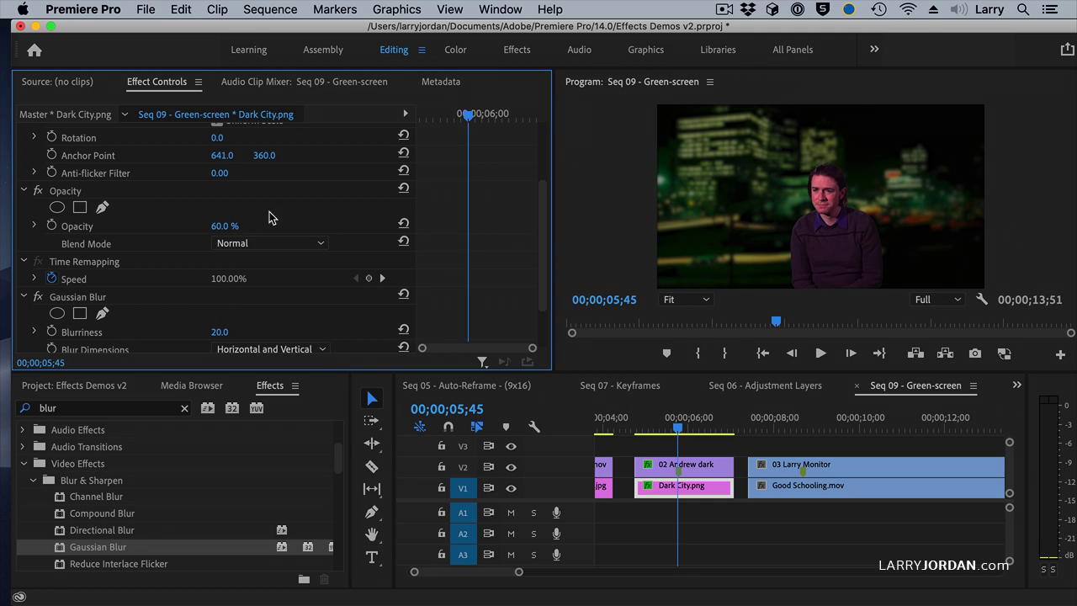
- Reposition the 02 Andrew dark clip on V2 to 889, 288 and enlarge its scale to 138
{"action": "left_click", "coordinate": [690, 471]}
{"action": "left_click", "coordinate": [544, 181]}
{"action": "left_click_drag", "start_coordinate": [214, 168], "coordinate": [311, 169]}
{"action": "mouse_move", "coordinate": [224, 185]}
{"action": "left_mouse_down"}
{"action": "mouse_move", "coordinate": [256, 185]}
{"action": "mouse_move", "coordinate": [256, 168]}
{"action": "mouse_move", "coordinate": [233, 168]}
{"action": "left_mouse_up"}
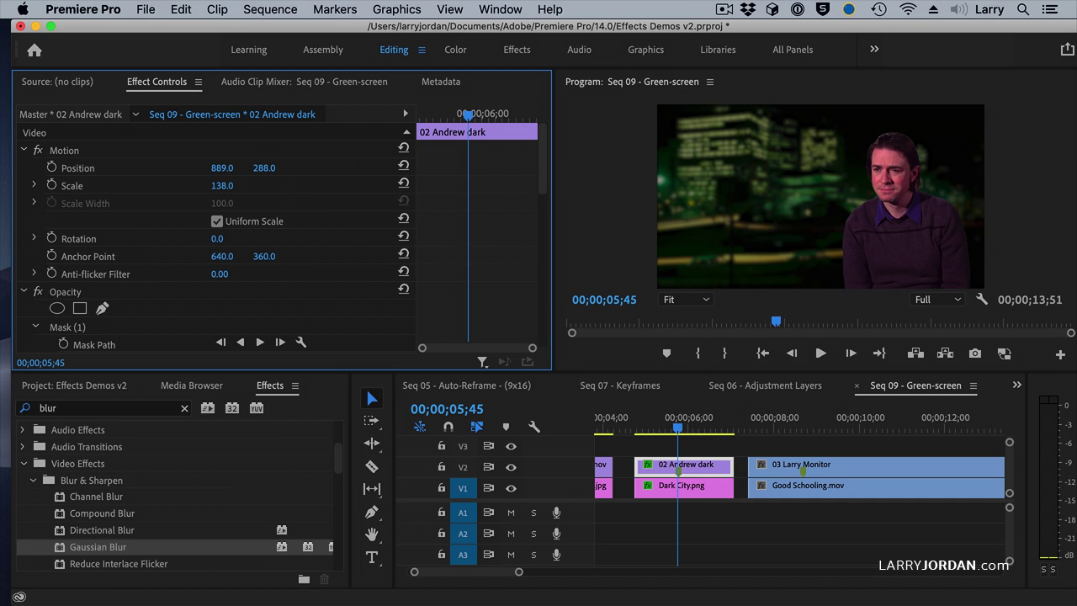
- Play the 02 Andrew dark composite from near its start, and return the playhead to 00;00;05;39 within the clip
{"action": "left_click", "coordinate": [632, 430]}
{"action": "key", "text": "space"}
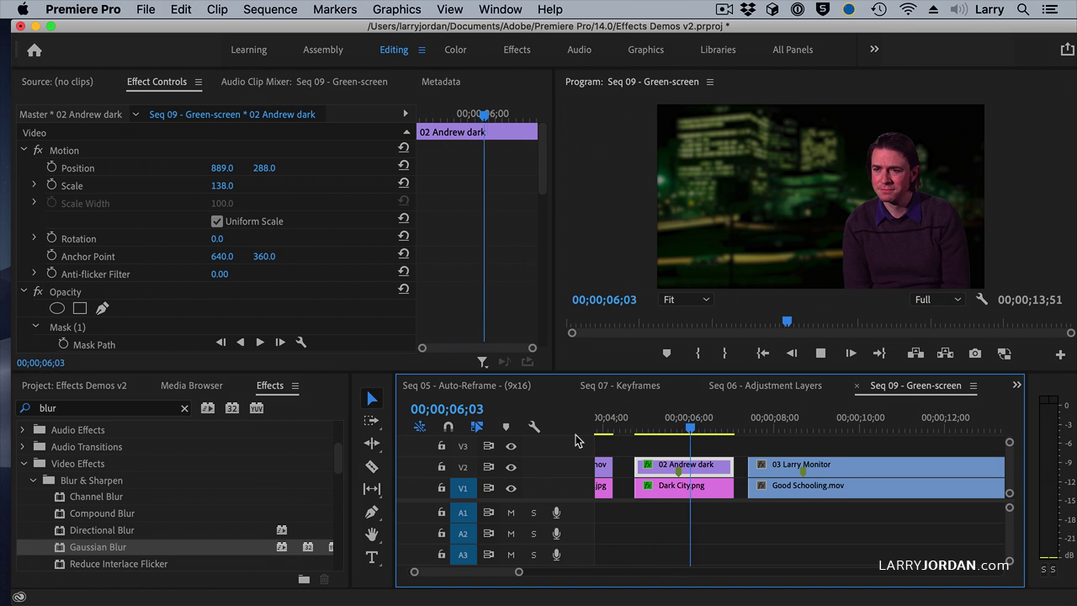
{"action": "key", "text": "space"}
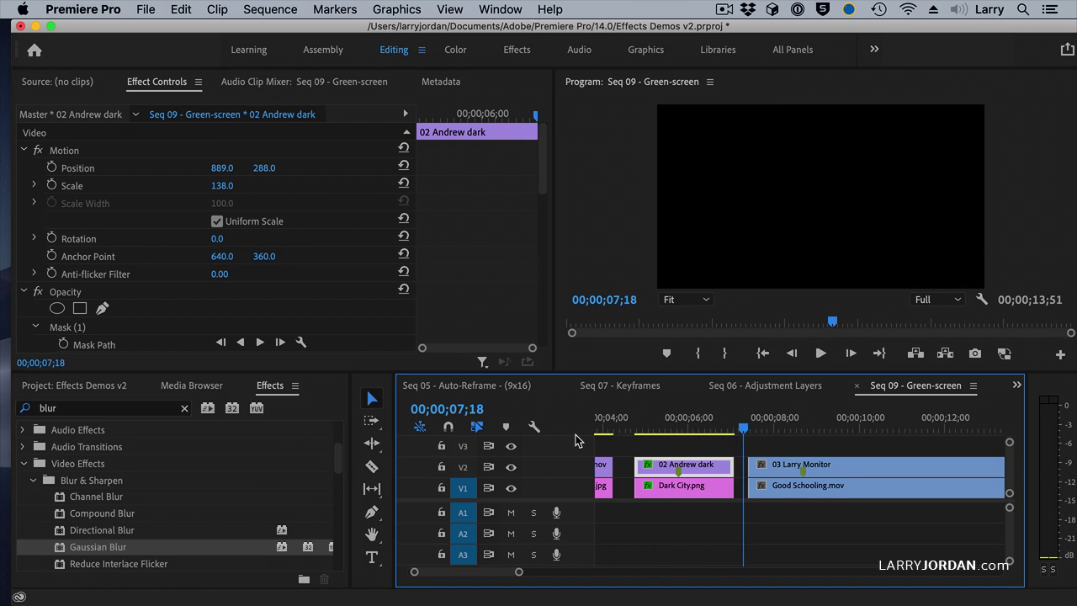
{"action": "left_click", "coordinate": [693, 428]}
{"action": "left_click_drag", "start_coordinate": [694, 429], "coordinate": [672, 434]}
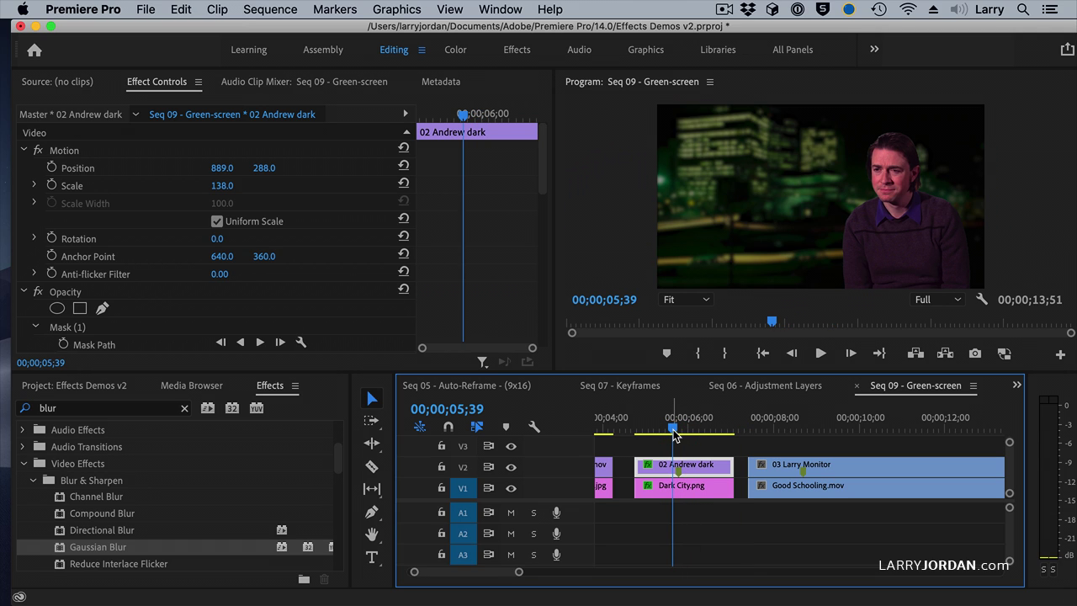